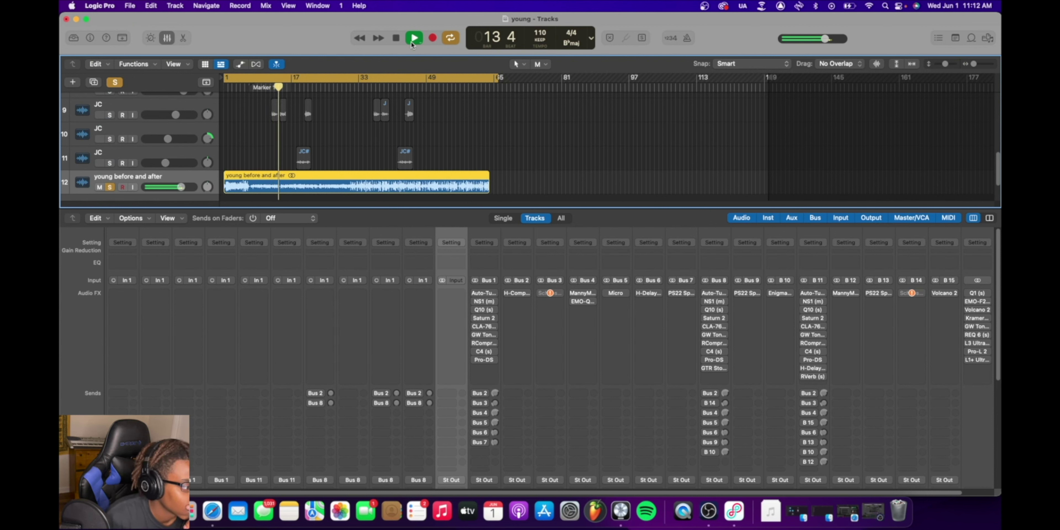
- Stop playback, switch to OBS to check the recording status, and minimise its window
{"action": "left_click", "coordinate": [396, 38]}
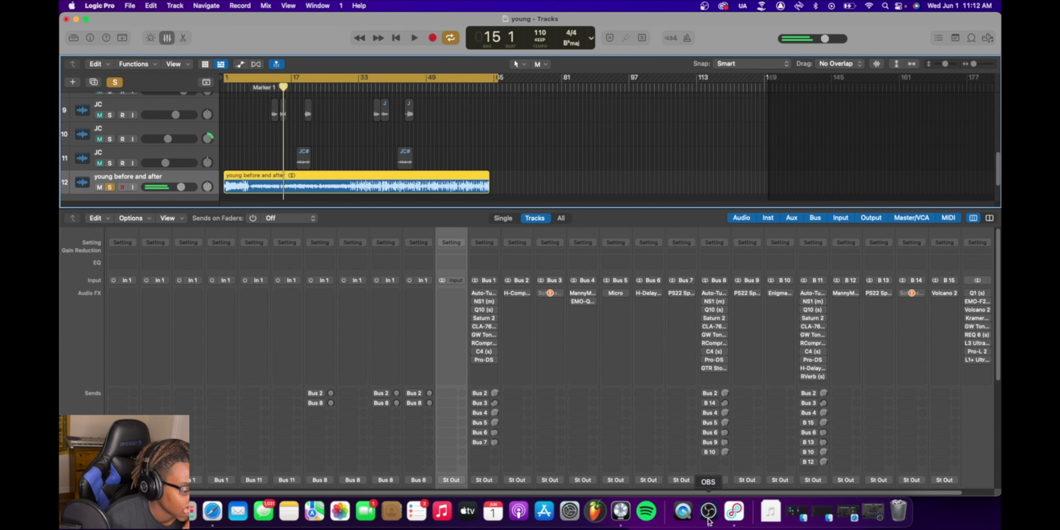
{"action": "left_click", "coordinate": [872, 511]}
{"action": "left_click", "coordinate": [667, 437]}
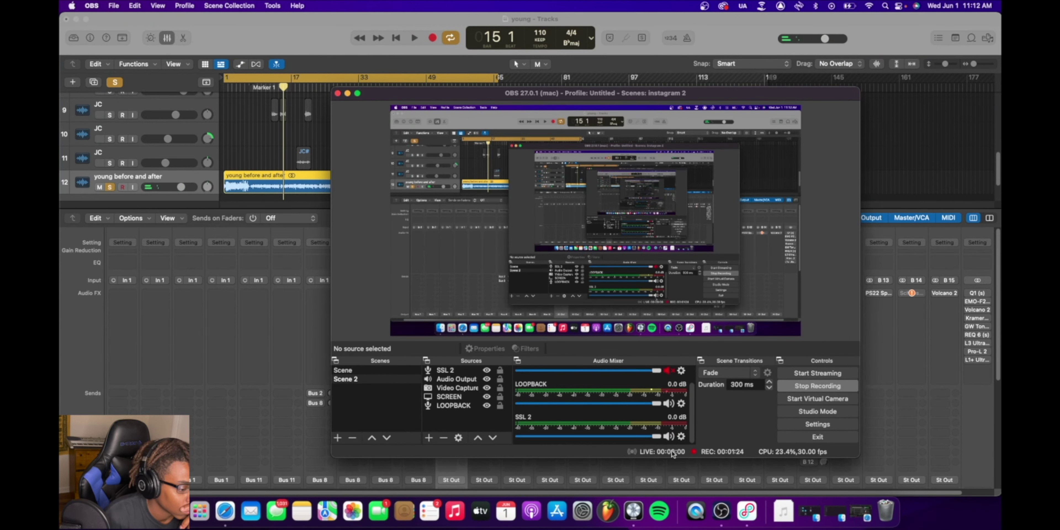
{"action": "left_click", "coordinate": [347, 93]}
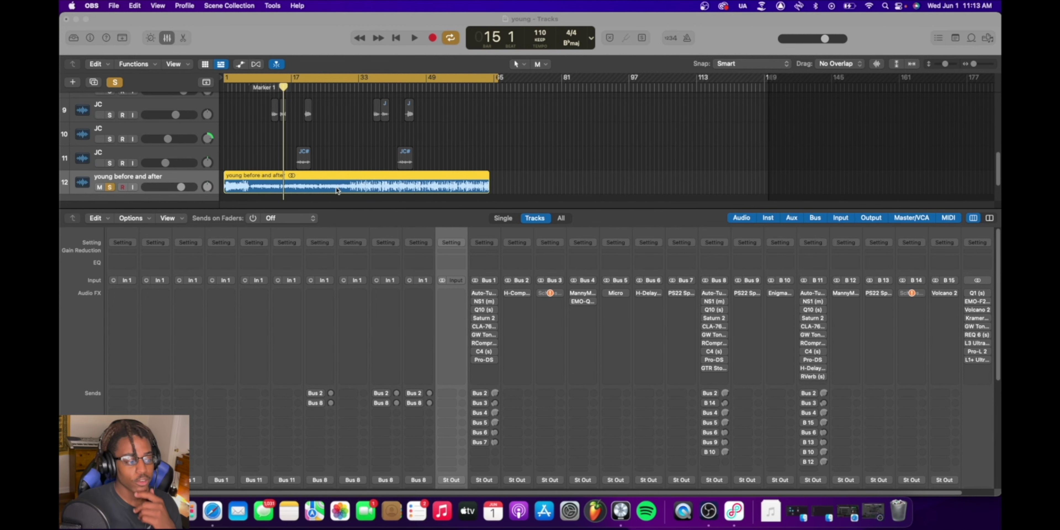
- Turn off solo on the "young before and after" track and select the Audio 2 vocal track
{"action": "left_click", "coordinate": [268, 157]}
{"action": "scroll", "coordinate": [268, 157], "scroll_direction": "up", "scroll_amount": 8}
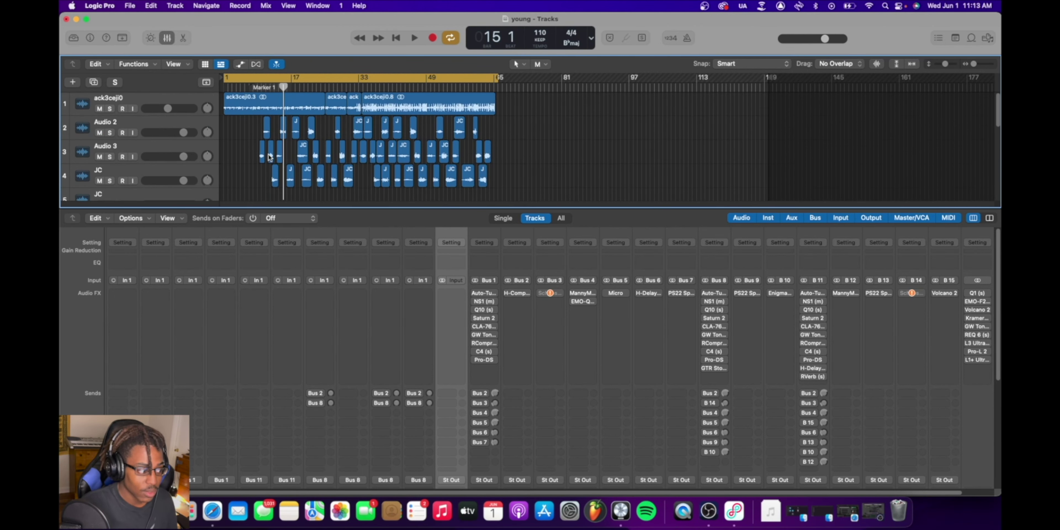
{"action": "left_click", "coordinate": [173, 122]}
- Open Auto-Tune Artist on the Bus 1 channel, compare the vocal with it bypassed and enabled during playback, and close it
{"action": "left_click", "coordinate": [484, 293]}
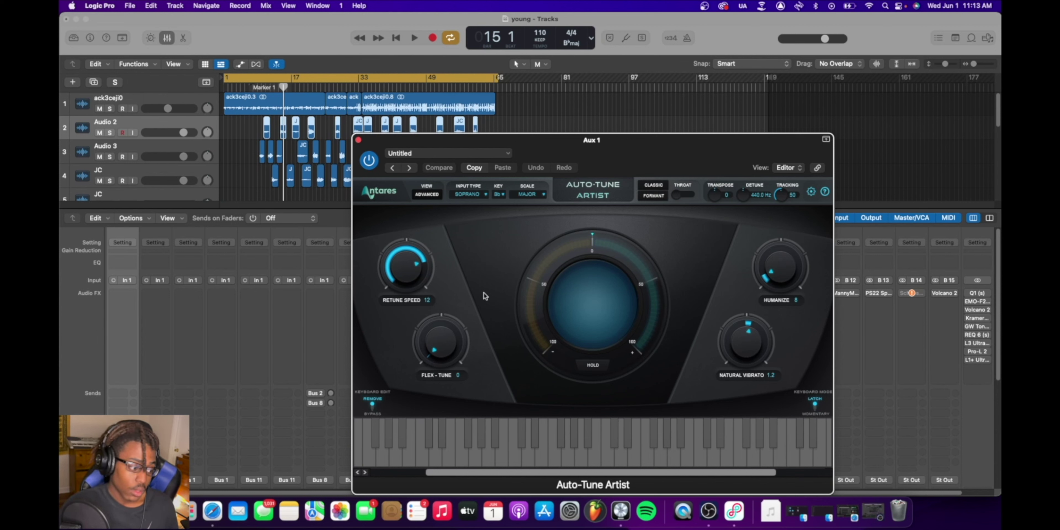
{"action": "left_click", "coordinate": [256, 88]}
{"action": "mouse_move", "coordinate": [373, 144]}
{"action": "left_mouse_down"}
{"action": "mouse_move", "coordinate": [407, 73]}
{"action": "mouse_move", "coordinate": [539, 116]}
{"action": "left_mouse_up"}
{"action": "left_click", "coordinate": [290, 111]}
{"action": "key", "text": "space"}
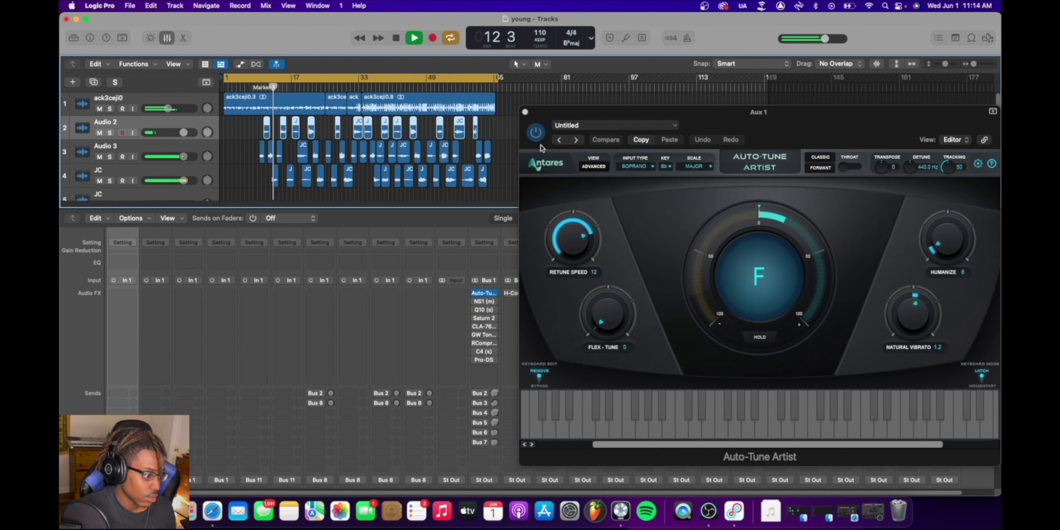
{"action": "left_click", "coordinate": [536, 132]}
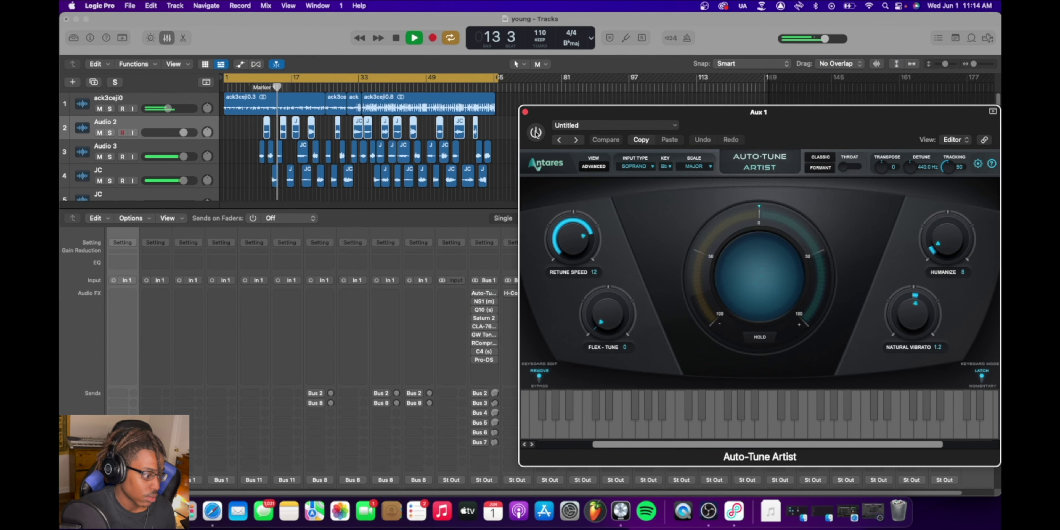
{"action": "left_click", "coordinate": [536, 133]}
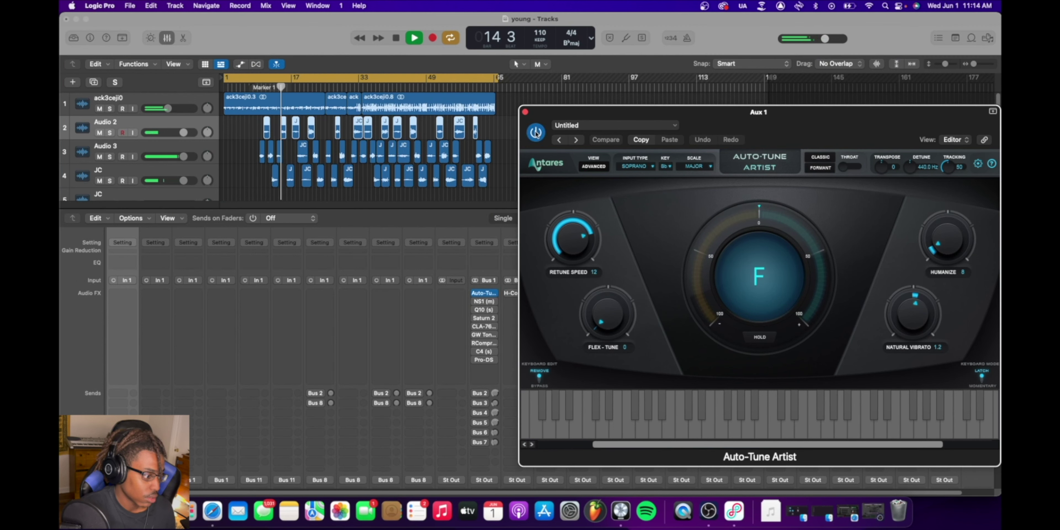
{"action": "left_click", "coordinate": [526, 111]}
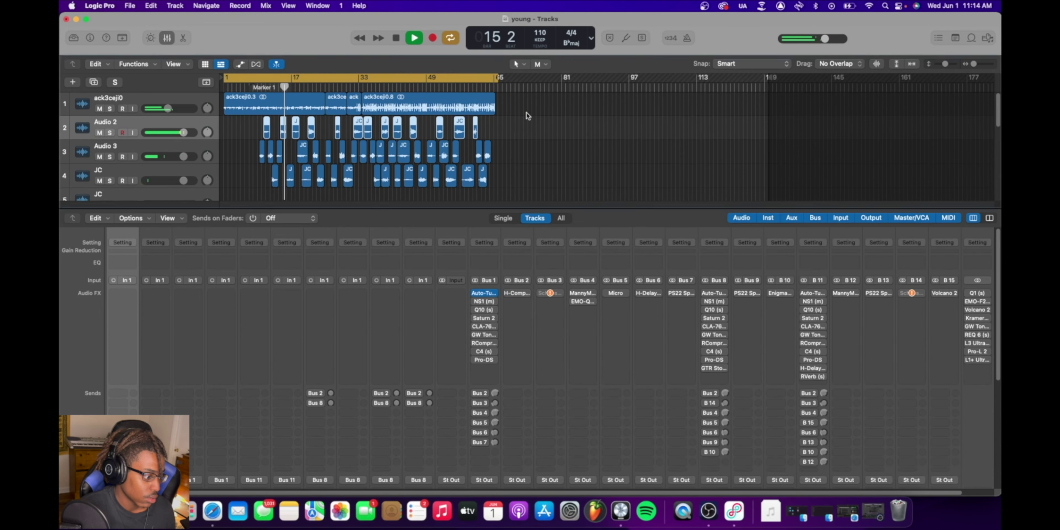
{"action": "key", "text": "space"}
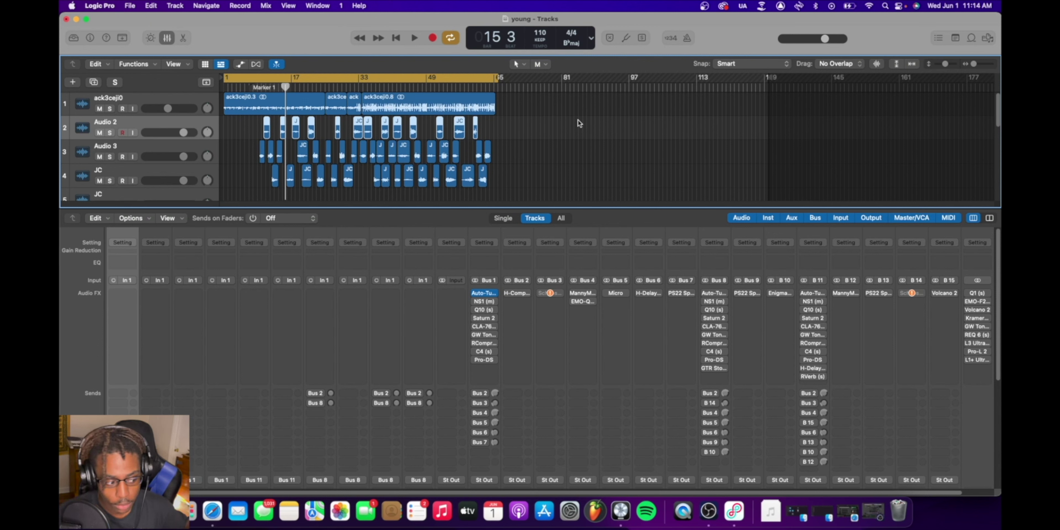
- Open the NS1 noise suppressor on Bus 1, place the playhead at bar 9, and switch off cycle mode
{"action": "left_click", "coordinate": [485, 304]}
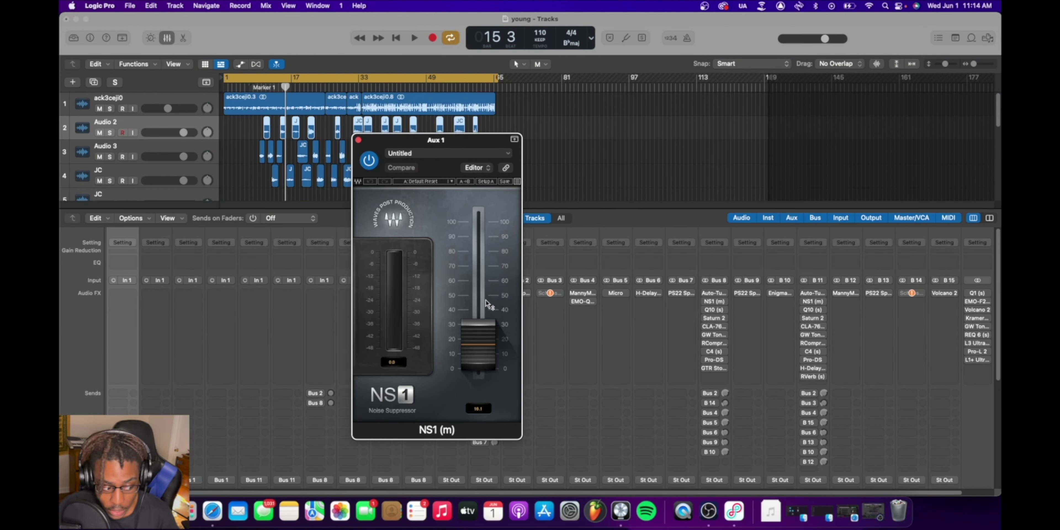
{"action": "left_click", "coordinate": [258, 88]}
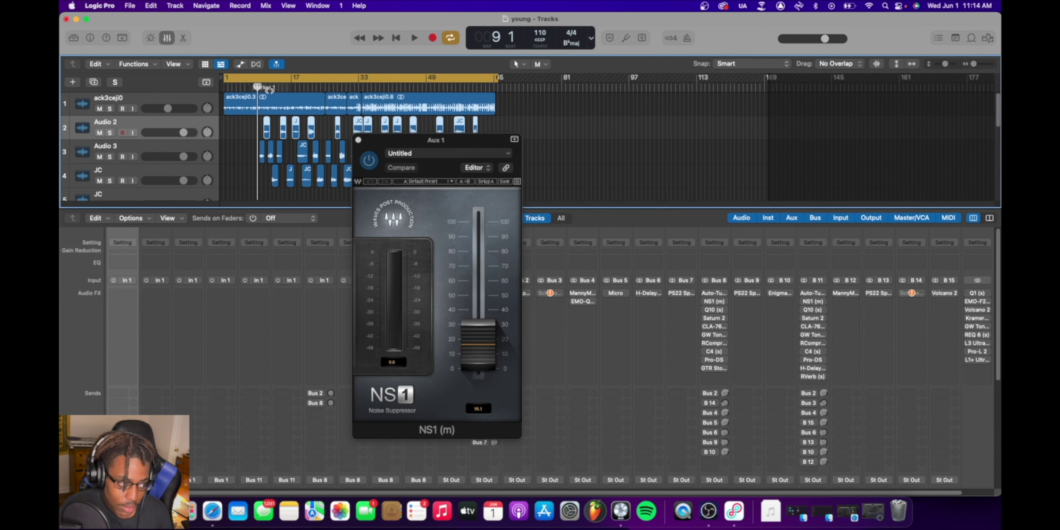
{"action": "left_click", "coordinate": [287, 82]}
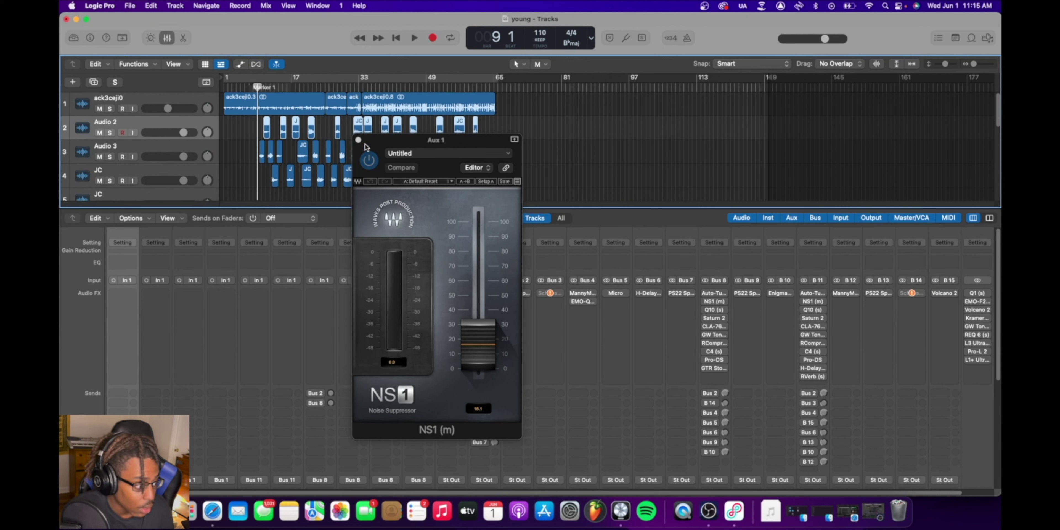
- Play the vocal with NS1 bypassed and with it enabled to hear the noise suppression, and close the plug-in
{"action": "left_click_drag", "start_coordinate": [383, 142], "coordinate": [496, 148]}
{"action": "left_click", "coordinate": [483, 164]}
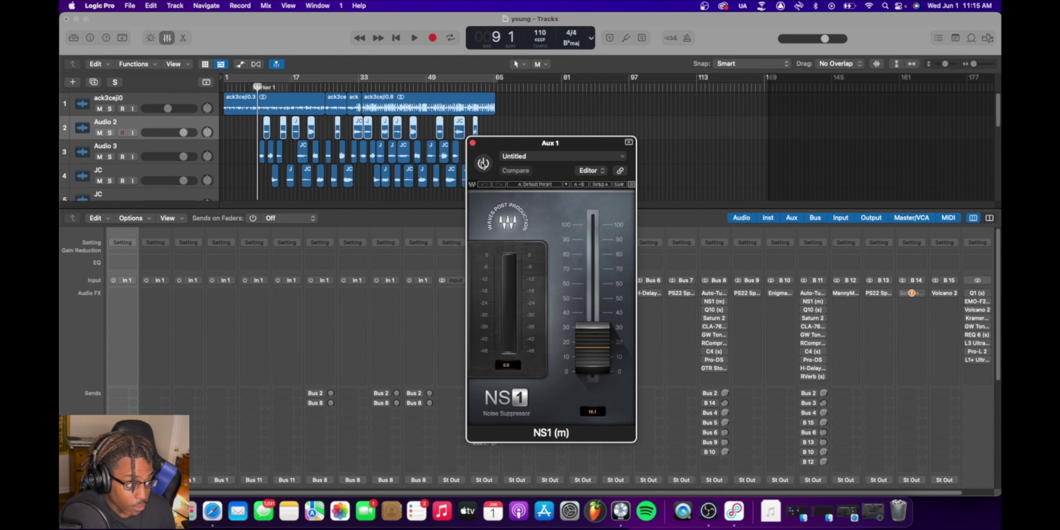
{"action": "key", "text": "space"}
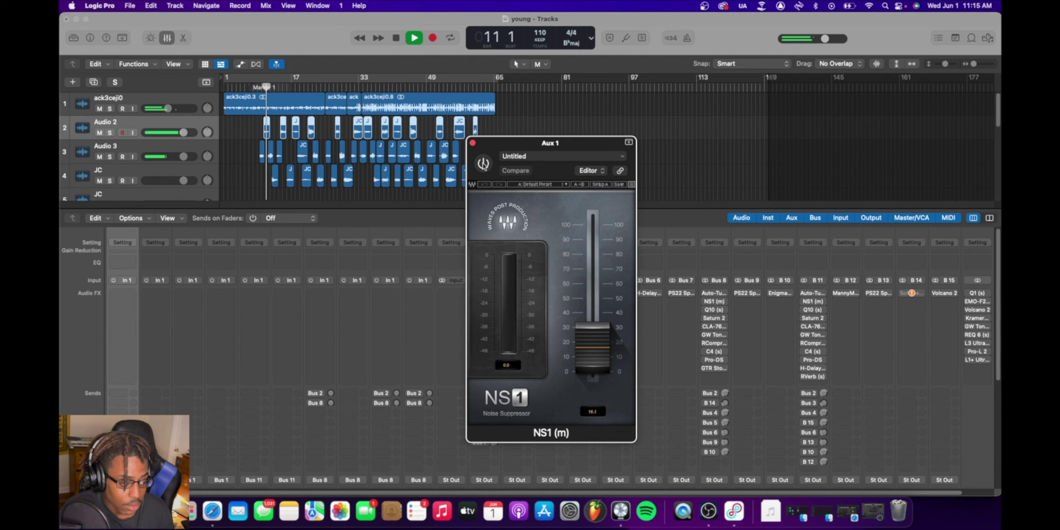
{"action": "left_click", "coordinate": [483, 164]}
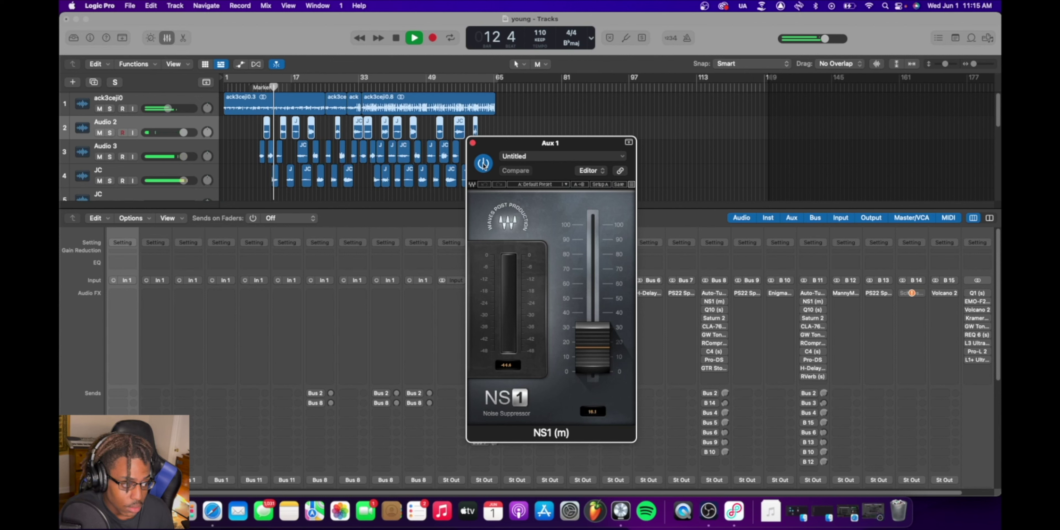
{"action": "key", "text": "space"}
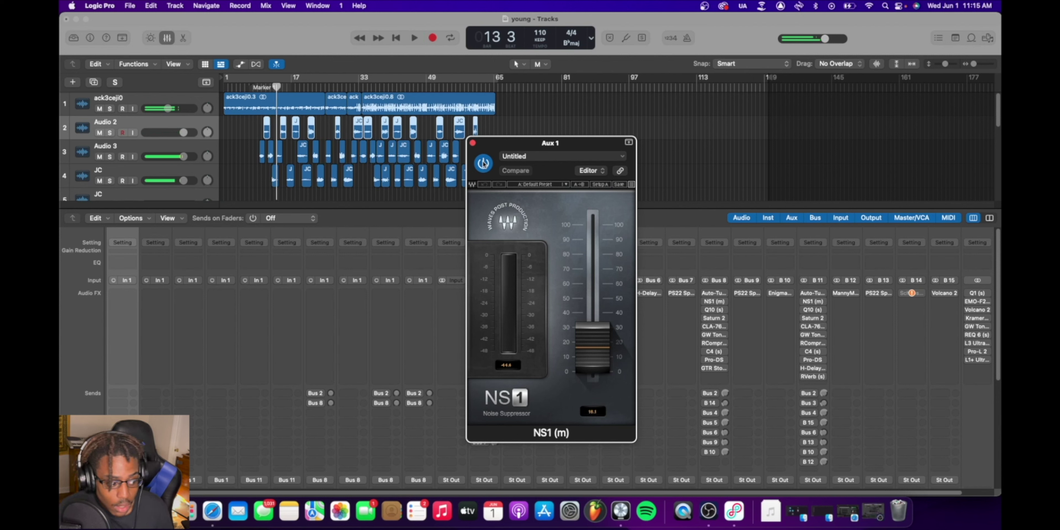
{"action": "left_click_drag", "start_coordinate": [489, 147], "coordinate": [622, 114]}
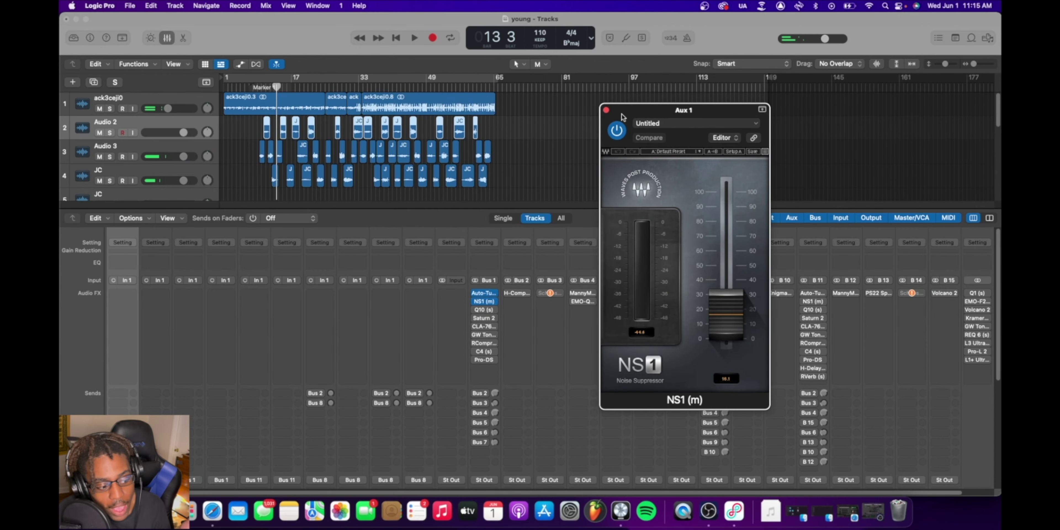
{"action": "left_click", "coordinate": [607, 110]}
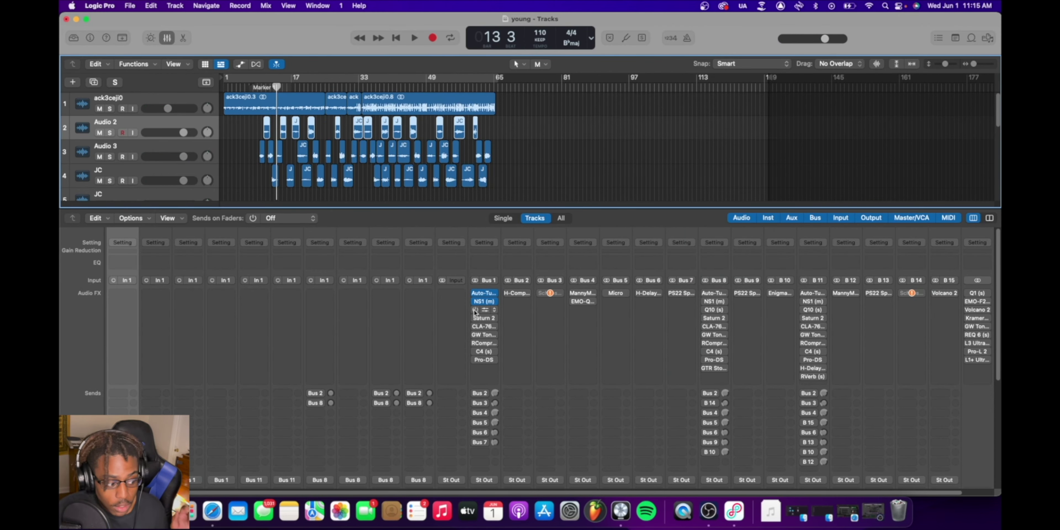
- In the Q10 equalizer on Bus 1, move band 6 to about 1199 Hz and -7.3 dB during playback, and switch that band off
{"action": "left_click", "coordinate": [487, 310]}
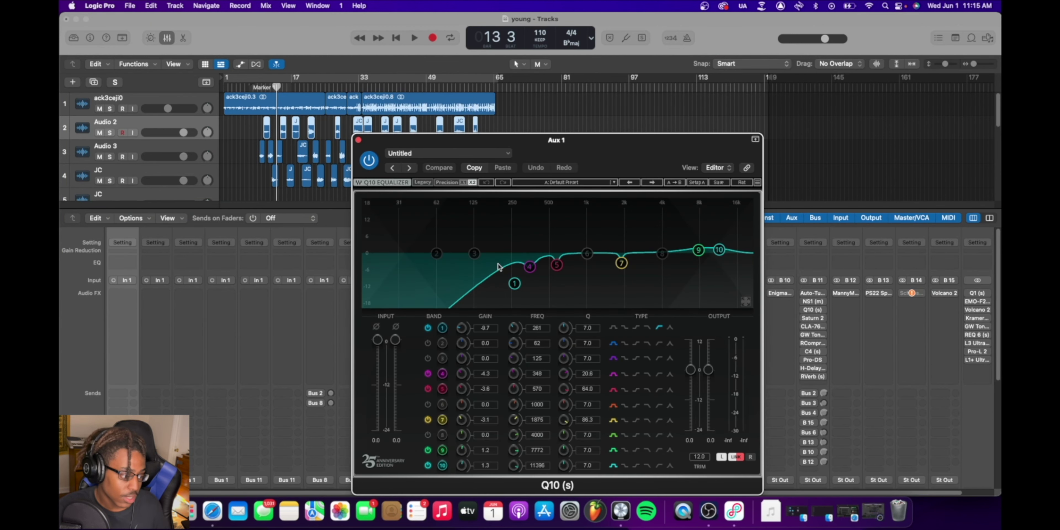
{"action": "left_click_drag", "start_coordinate": [540, 140], "coordinate": [493, 68]}
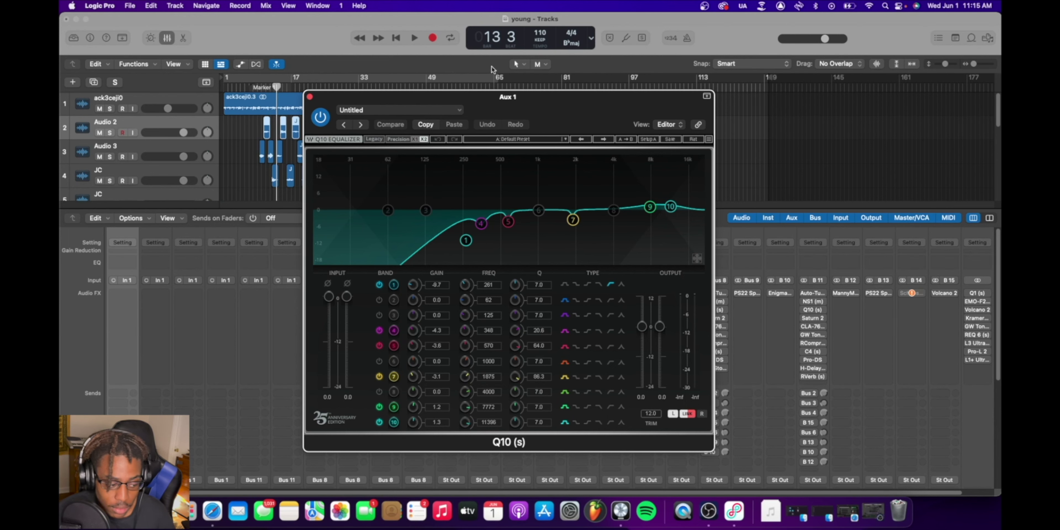
{"action": "left_click_drag", "start_coordinate": [522, 114], "coordinate": [575, 112]}
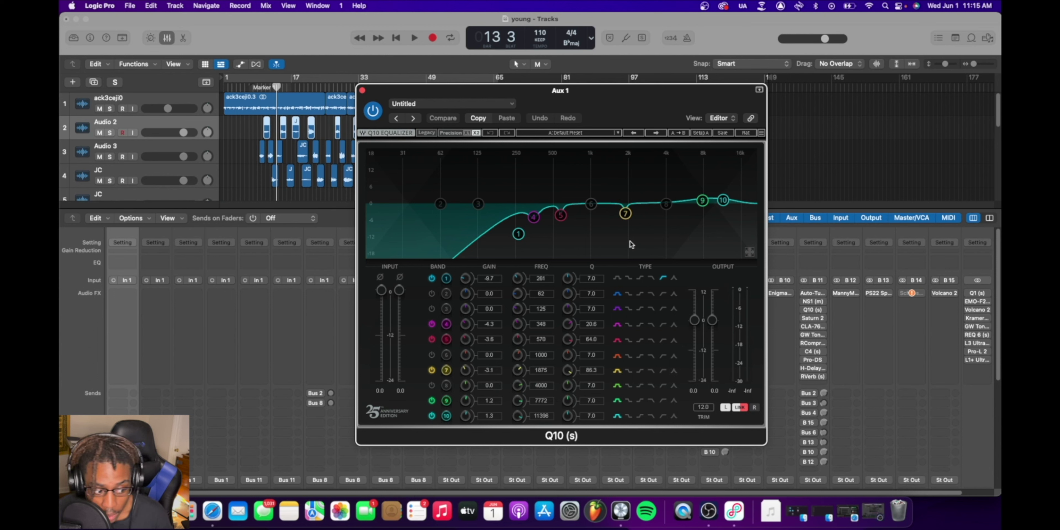
{"action": "key", "text": "space"}
{"action": "left_click_drag", "start_coordinate": [592, 208], "coordinate": [601, 226]}
{"action": "key", "text": "space"}
{"action": "left_click", "coordinate": [431, 355]}
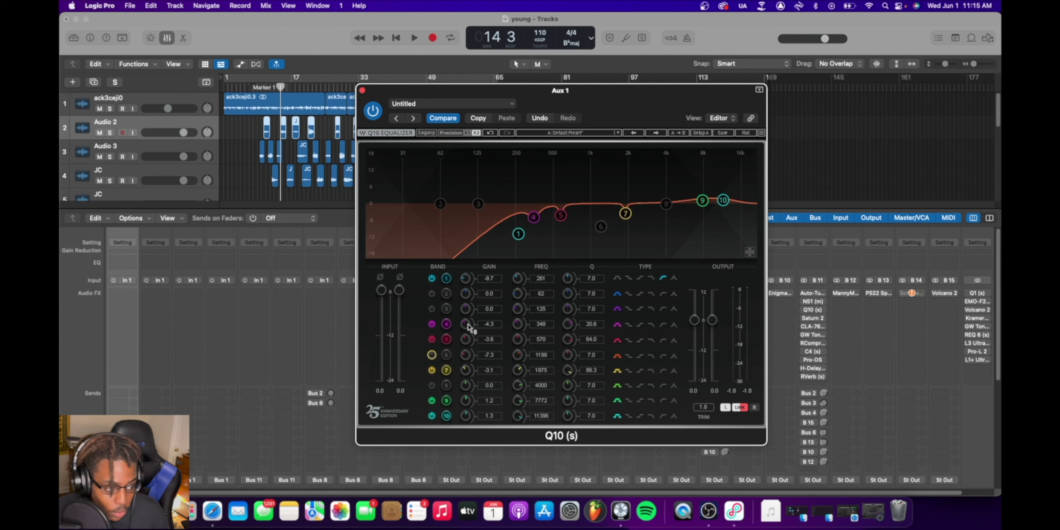
- Compare the vocal with the Q10 equalizer bypassed and enabled during playback, and close the plug-in
{"action": "left_click", "coordinate": [374, 111]}
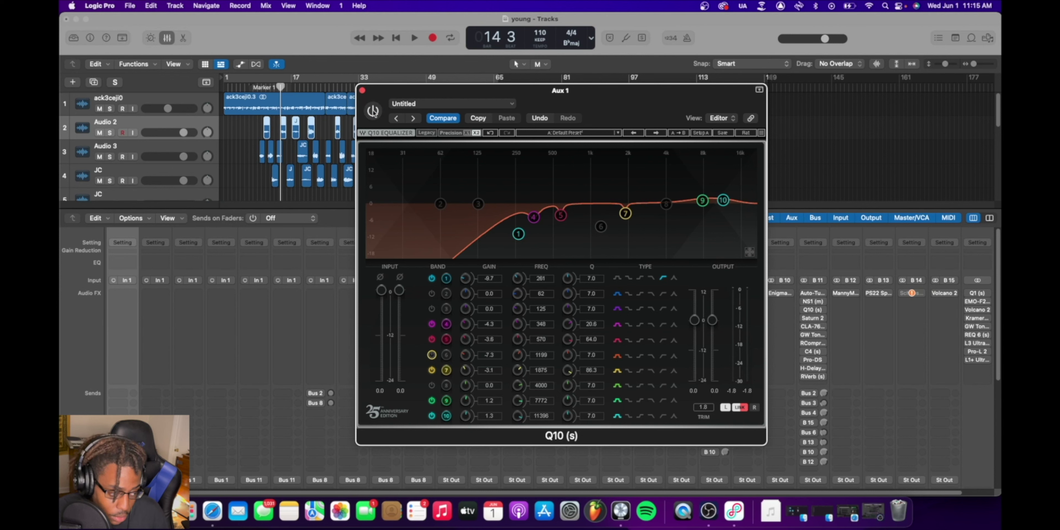
{"action": "key", "text": "space"}
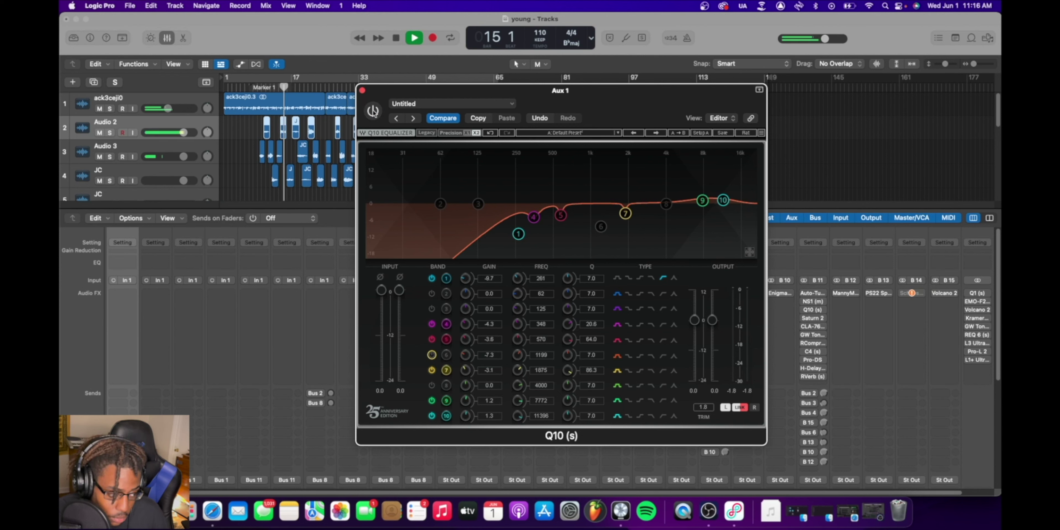
{"action": "left_click", "coordinate": [373, 111]}
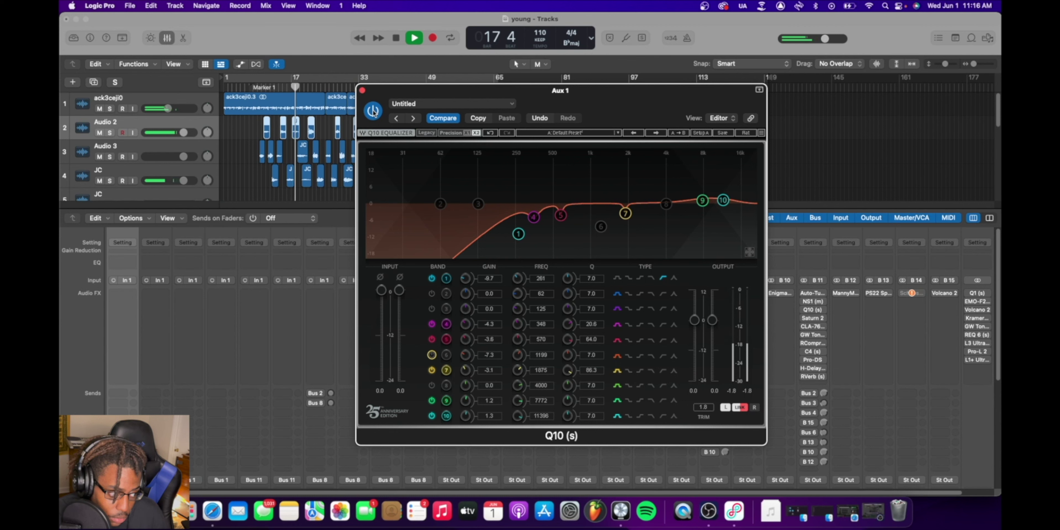
{"action": "key", "text": "space"}
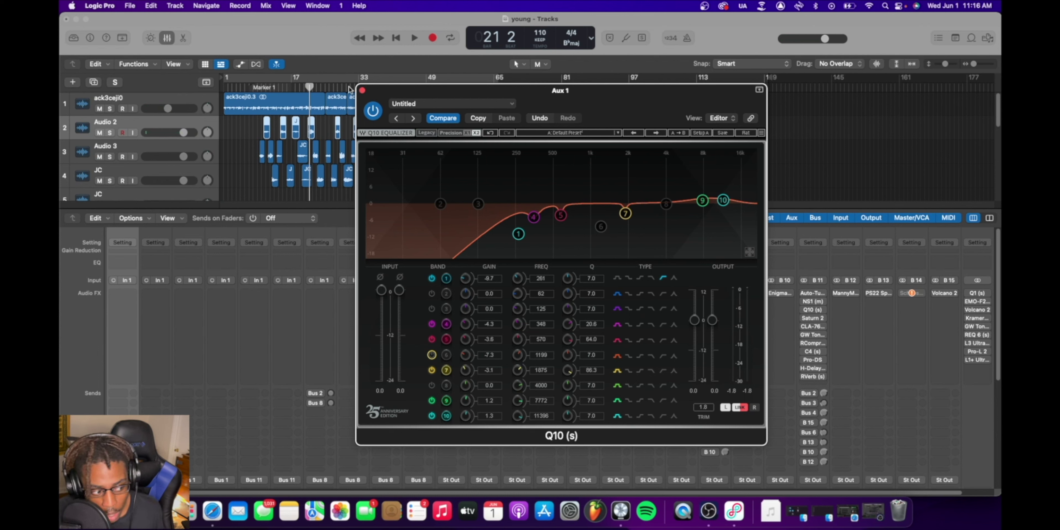
{"action": "left_click", "coordinate": [362, 91]}
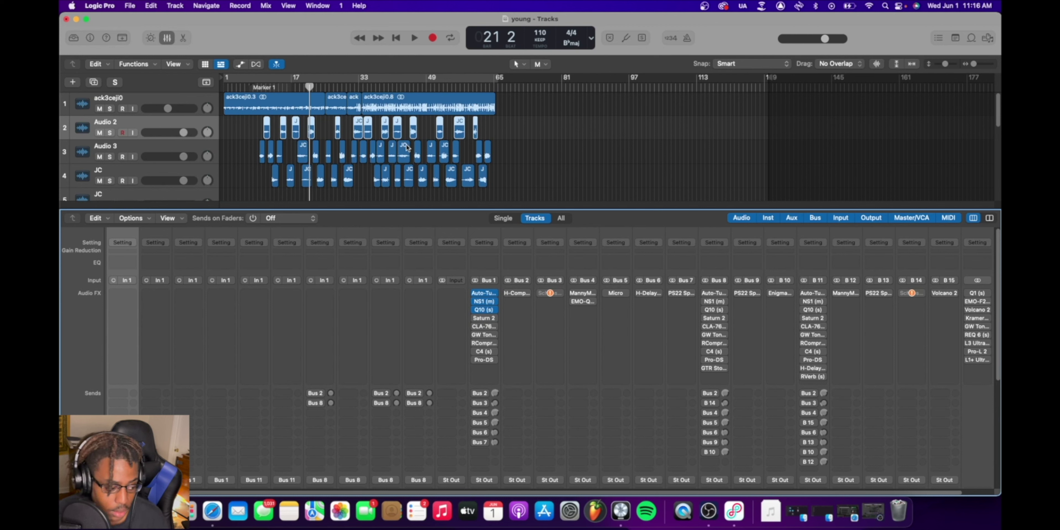
- Open Saturn 2 on Bus 1 and start playback from bar 10 with the plug-in bypassed
{"action": "mouse_move", "coordinate": [474, 322]}
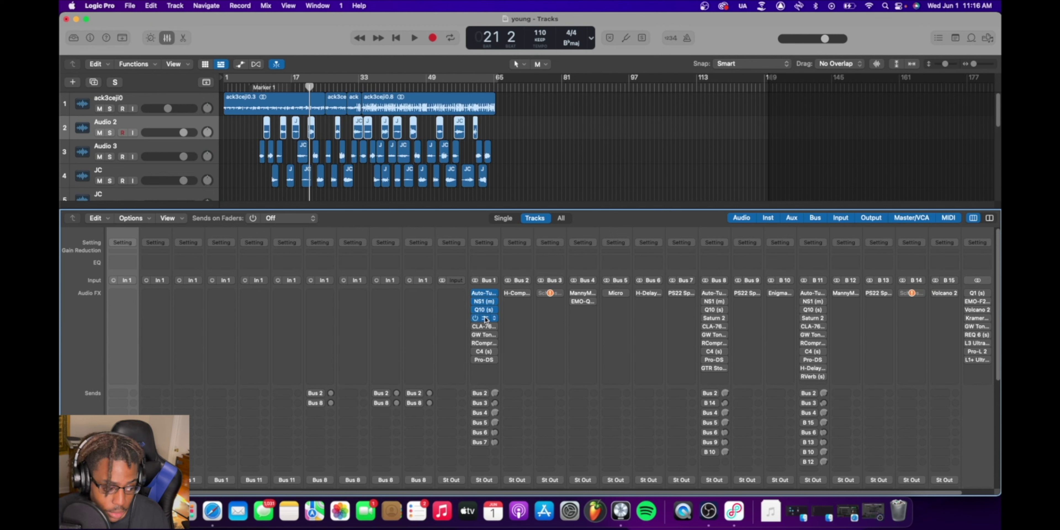
{"action": "left_click", "coordinate": [484, 318]}
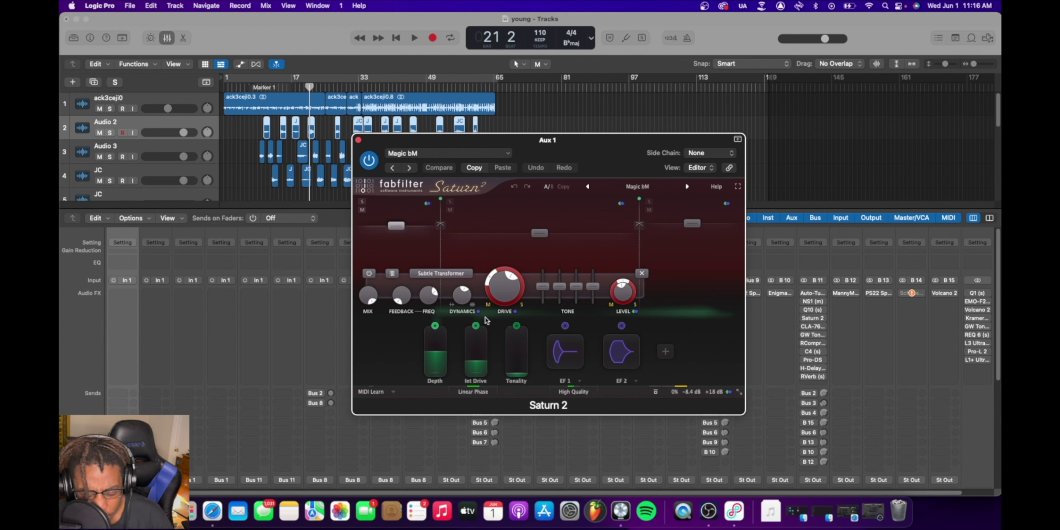
{"action": "left_click_drag", "start_coordinate": [436, 140], "coordinate": [487, 121]}
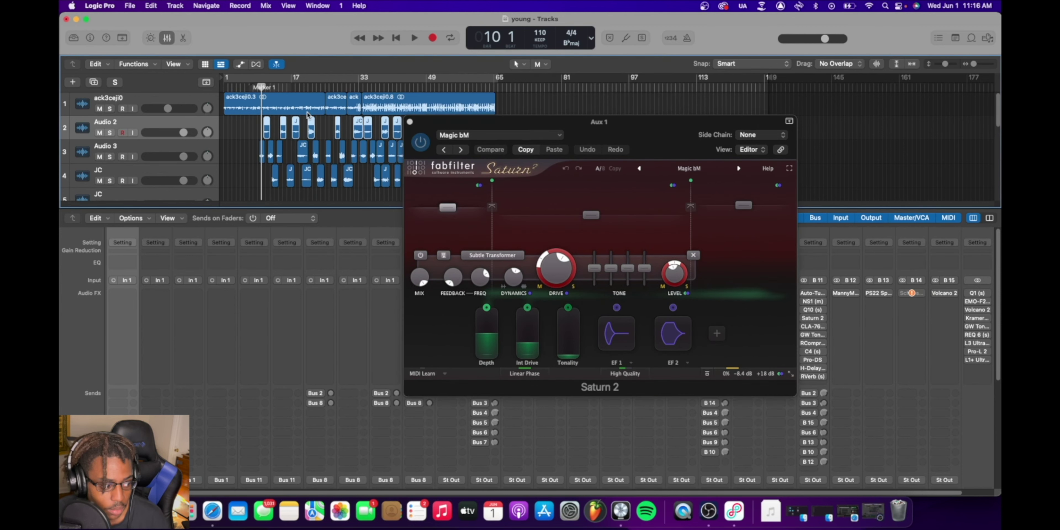
{"action": "left_click", "coordinate": [420, 145]}
{"action": "key", "text": "space"}
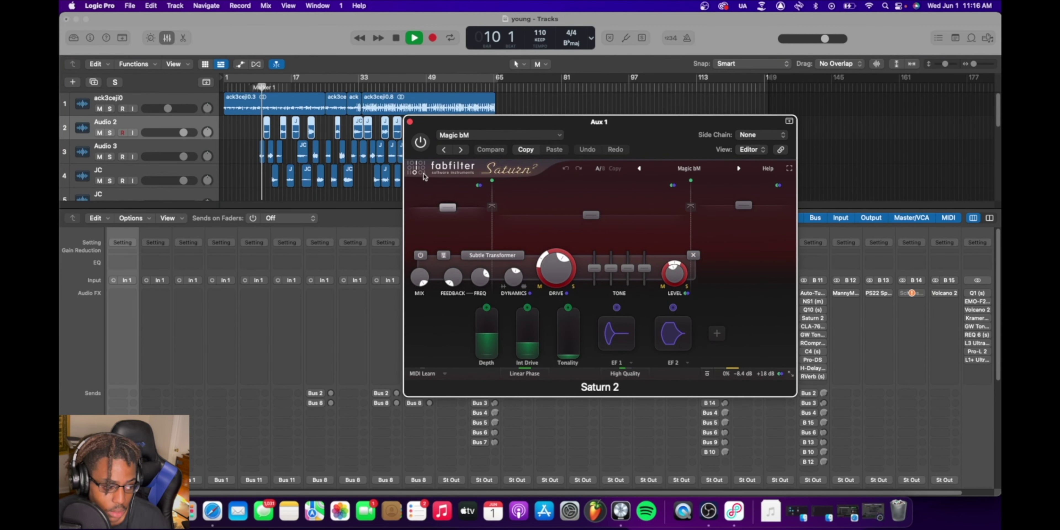
- Compare the vocal with Saturn 2 enabled and bypassed during playback, and close the plug-in with it left enabled
{"action": "left_click", "coordinate": [421, 142]}
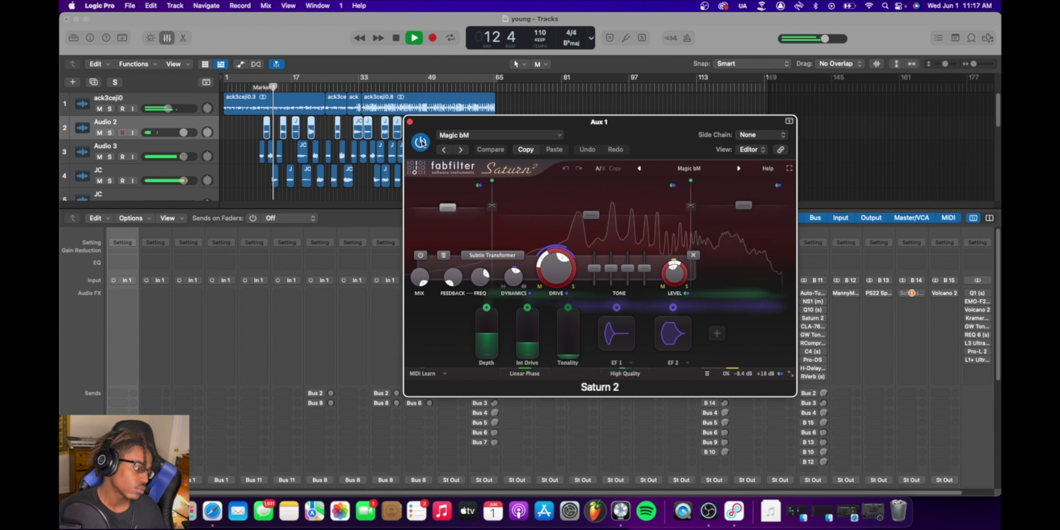
{"action": "left_click", "coordinate": [420, 142]}
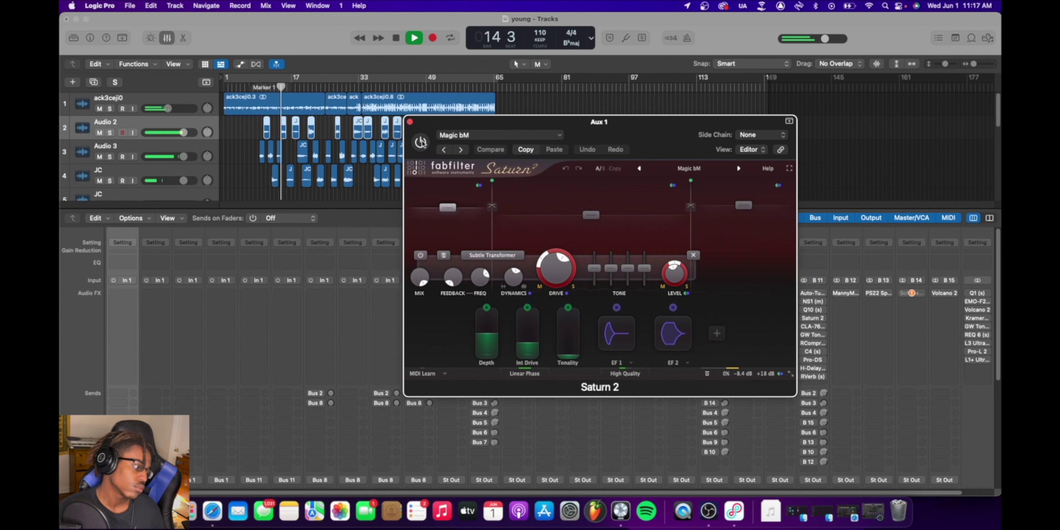
{"action": "left_click", "coordinate": [420, 142]}
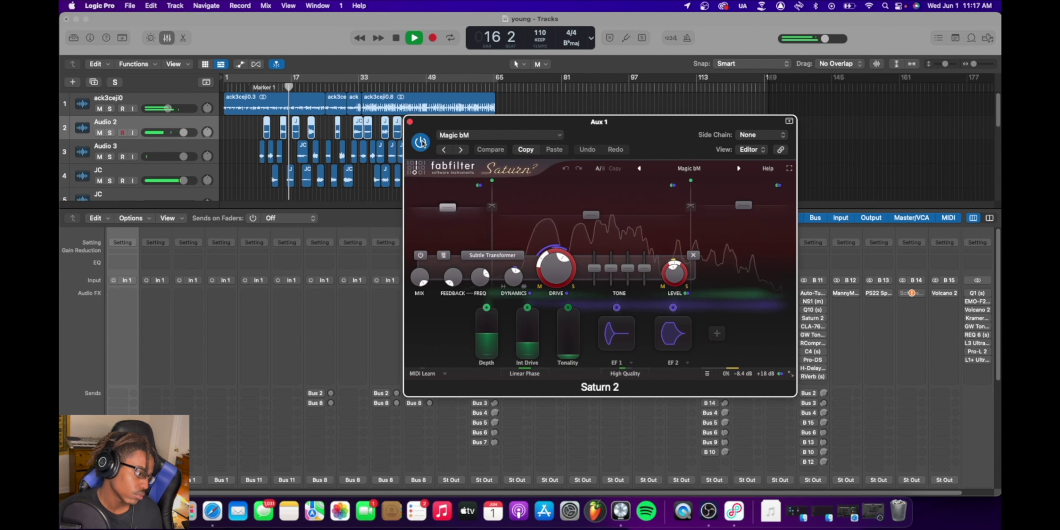
{"action": "key", "text": "space"}
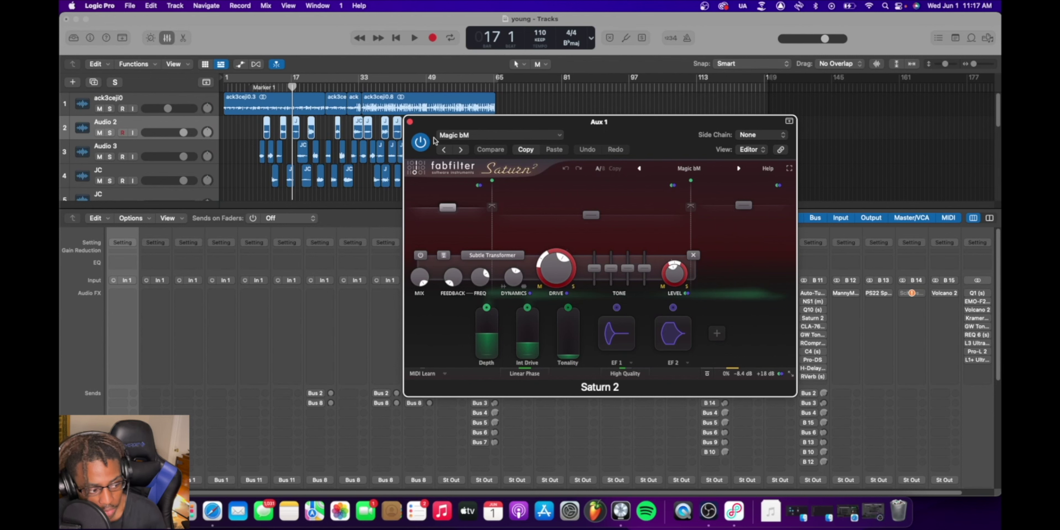
{"action": "left_click", "coordinate": [410, 123]}
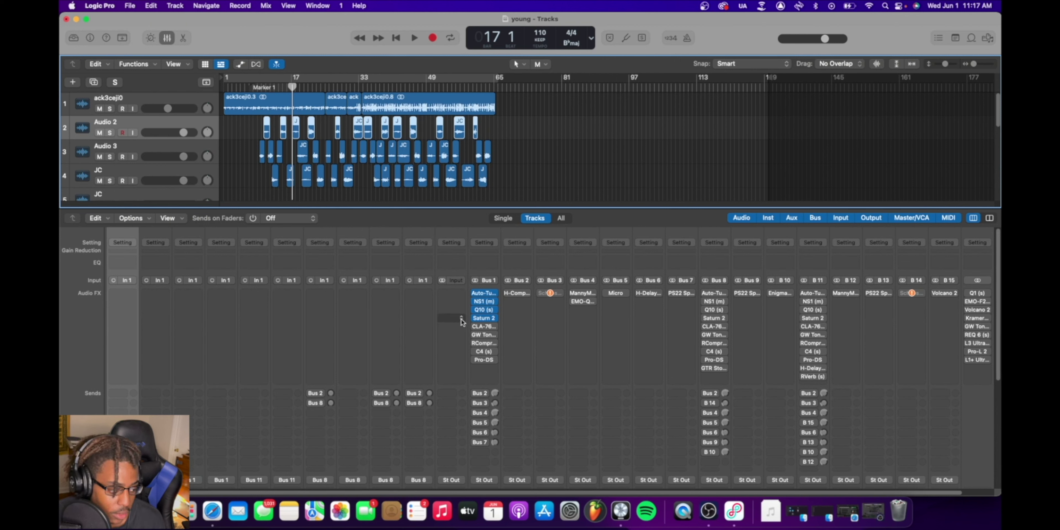
- Open the CLA-76 compressor on Bus 1 and start playback from bar 9 with the compressor bypassed
{"action": "mouse_move", "coordinate": [474, 329]}
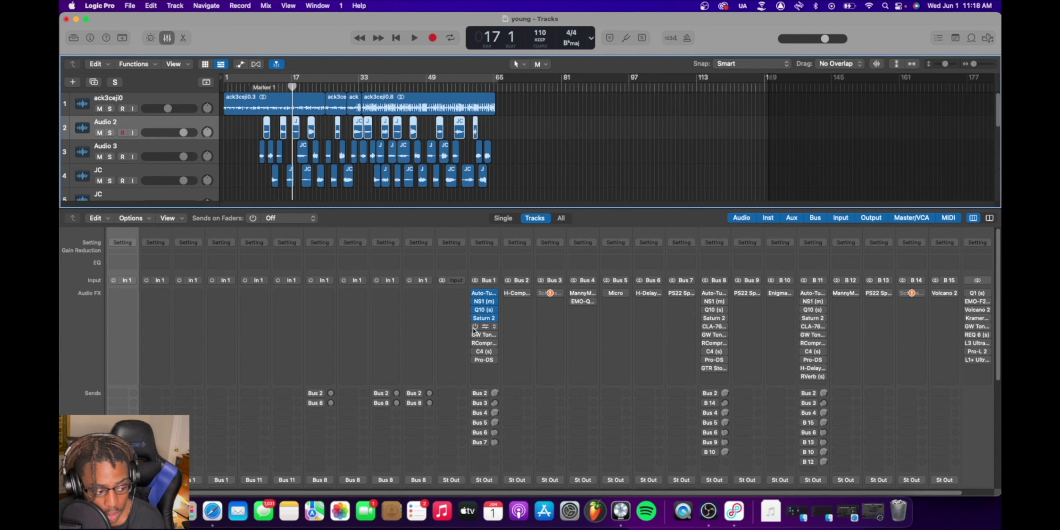
{"action": "left_click", "coordinate": [475, 327]}
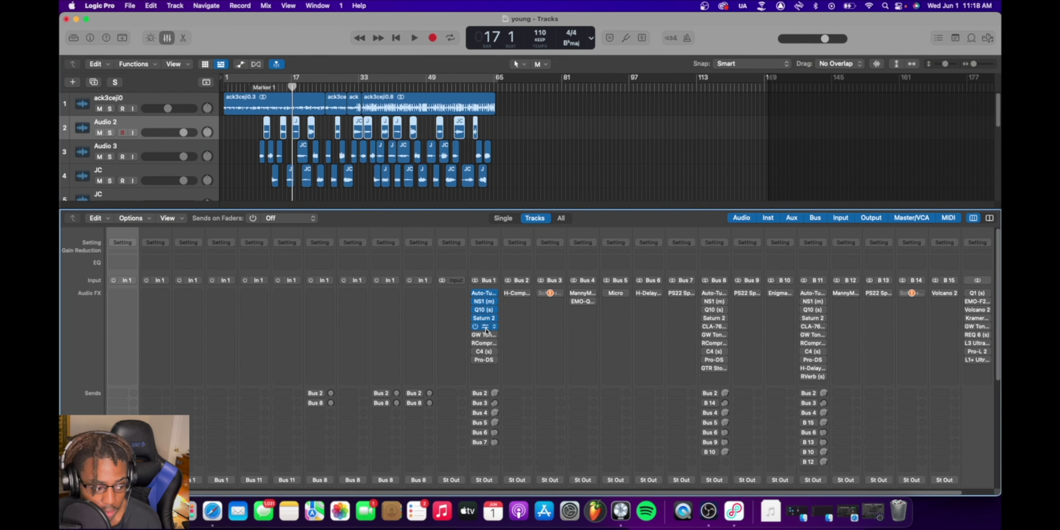
{"action": "left_click", "coordinate": [486, 328]}
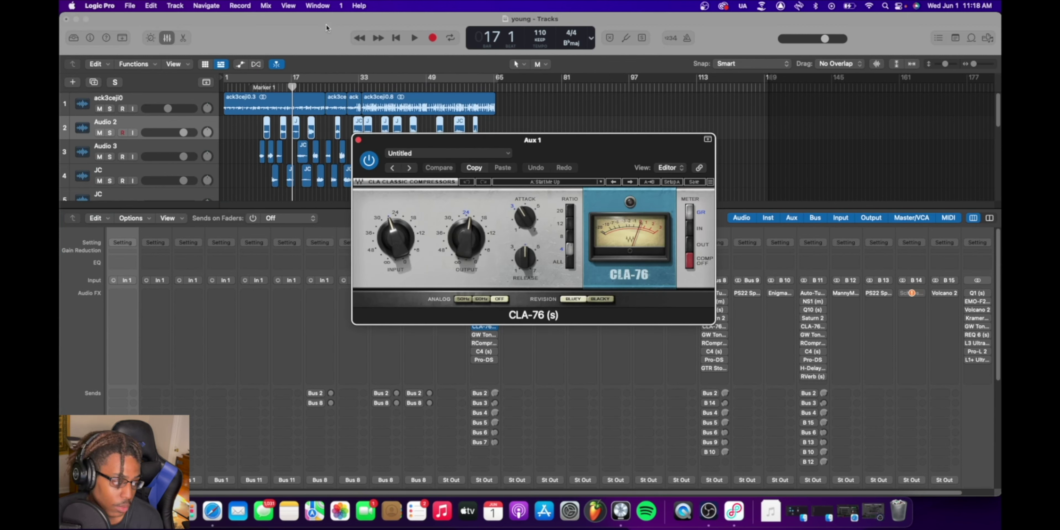
{"action": "left_click", "coordinate": [260, 91]}
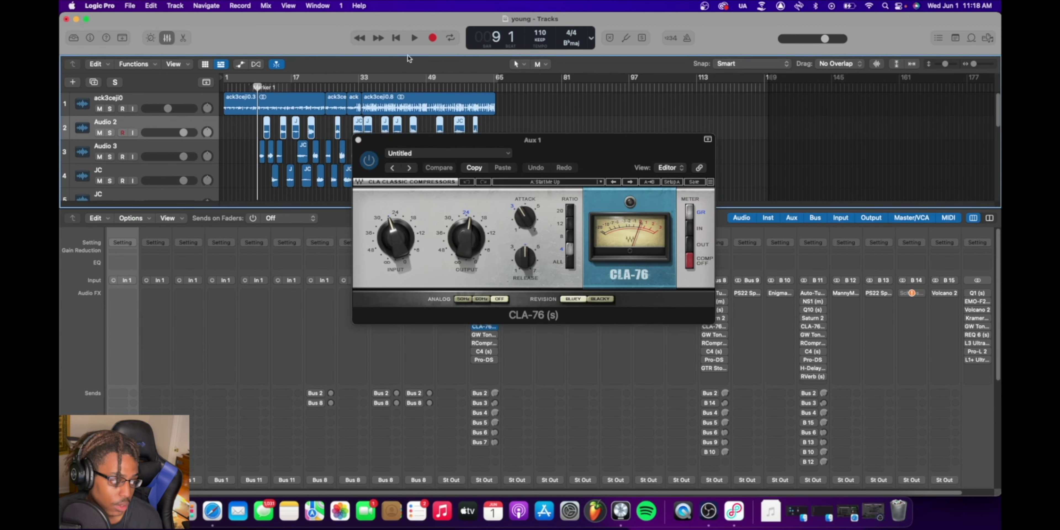
{"action": "key", "text": "space"}
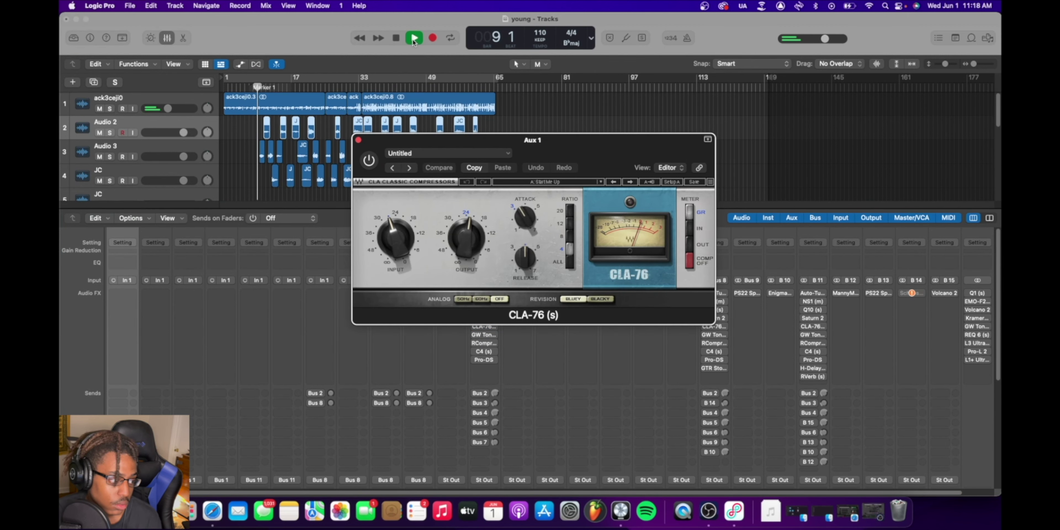
- Switch the CLA-76 repeatedly between enabled and bypassed during playback, and close it with the compressor left enabled
{"action": "left_click", "coordinate": [369, 160]}
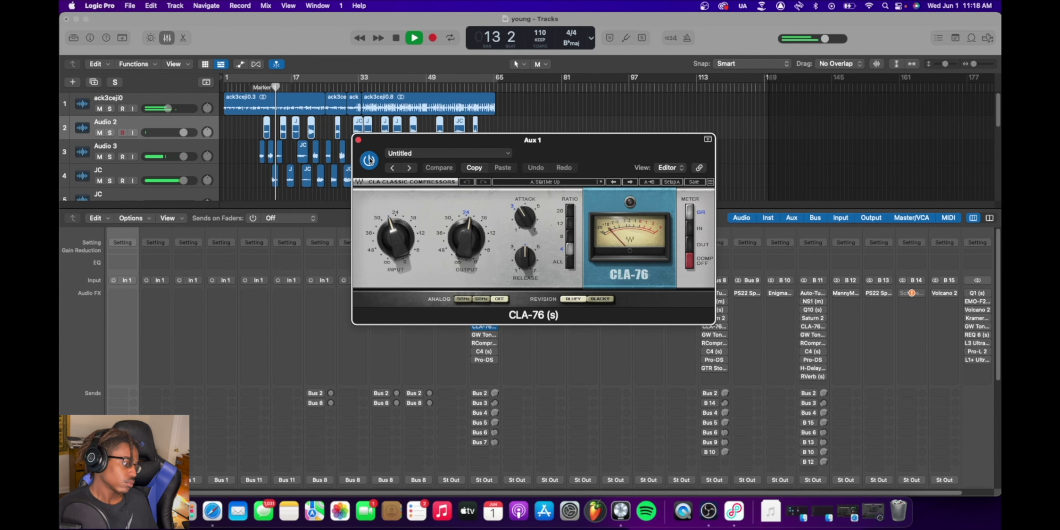
{"action": "left_click", "coordinate": [369, 160]}
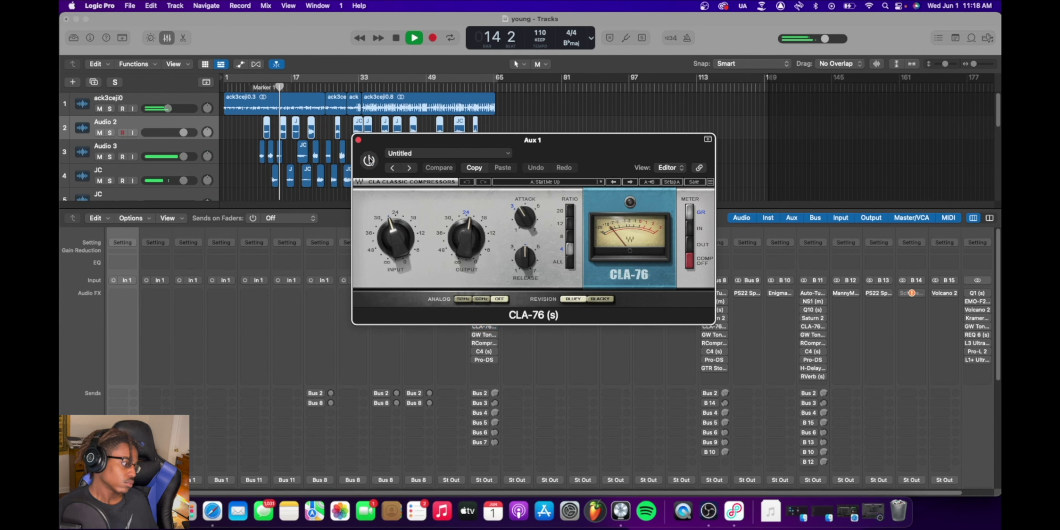
{"action": "left_click", "coordinate": [369, 160]}
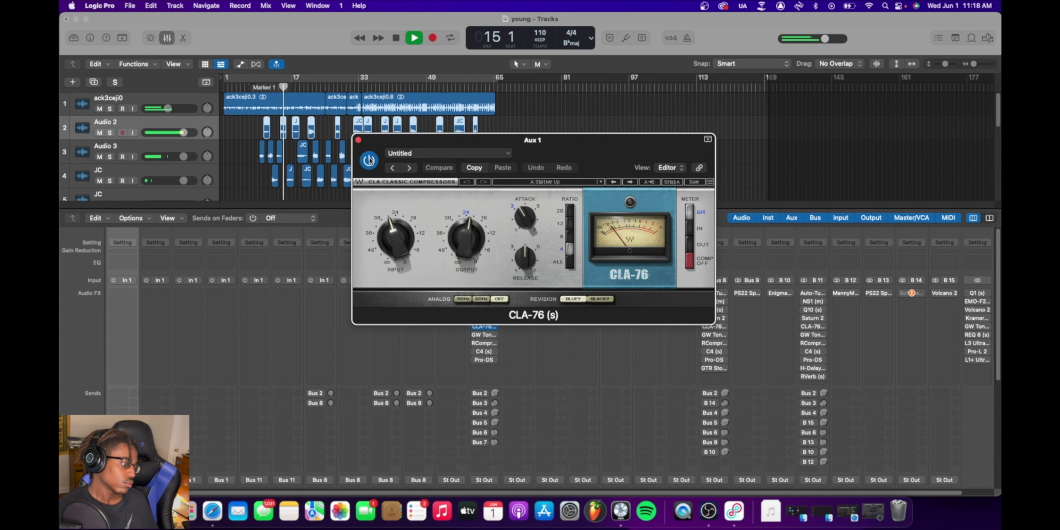
{"action": "left_click", "coordinate": [370, 160]}
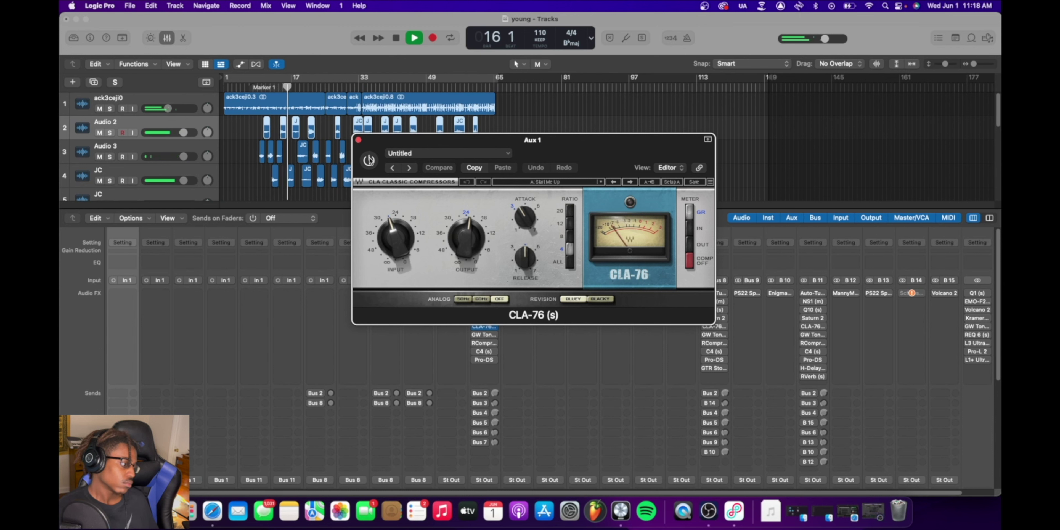
{"action": "left_click", "coordinate": [369, 160]}
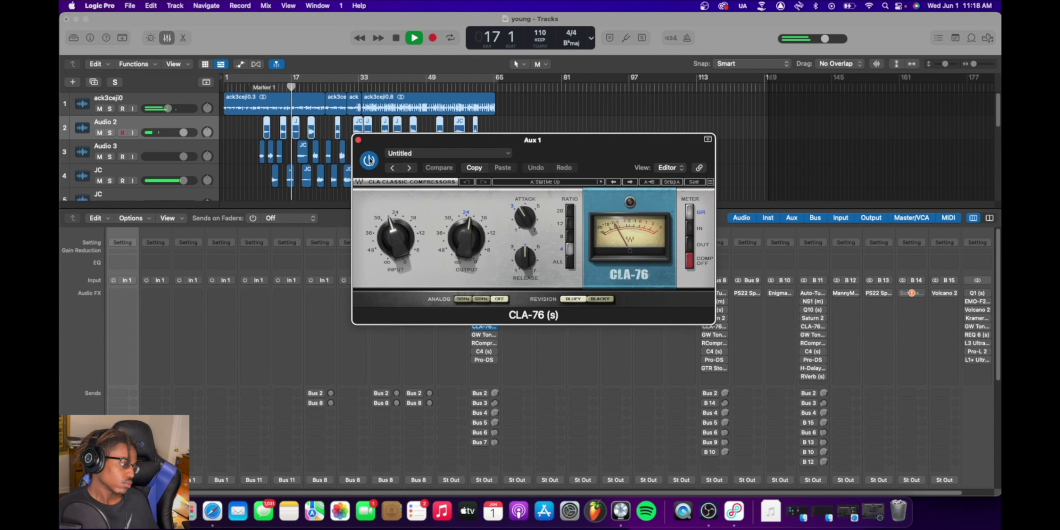
{"action": "key", "text": "space"}
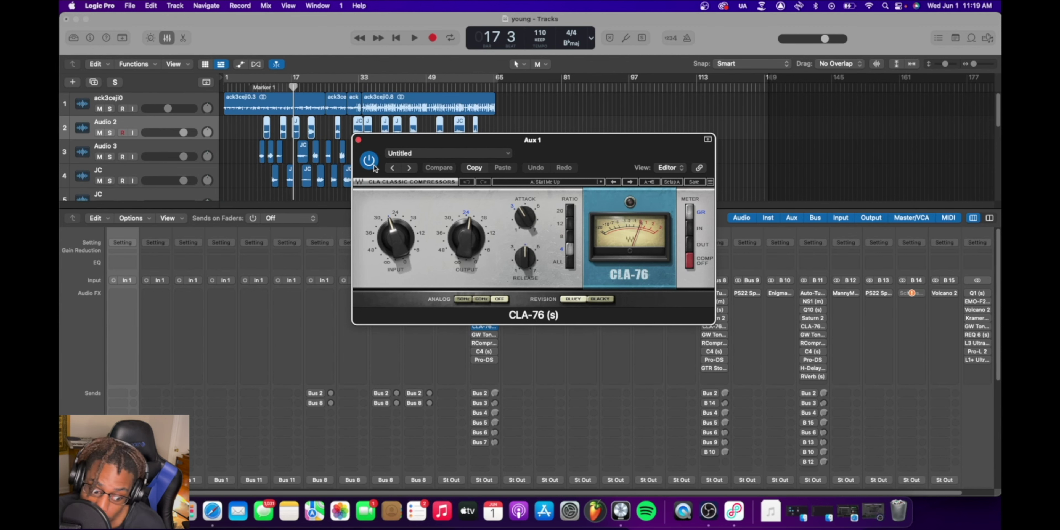
{"action": "left_click", "coordinate": [358, 140]}
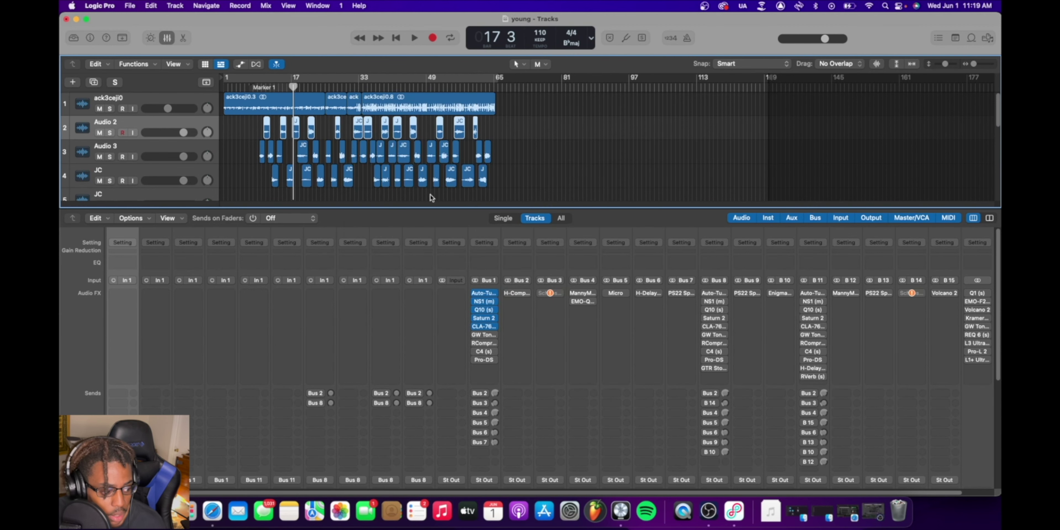
- Open GW ToneCentric on Bus 1, compare the vocal with it bypassed and enabled, and close it with the plug-in left enabled
{"action": "left_click", "coordinate": [484, 334]}
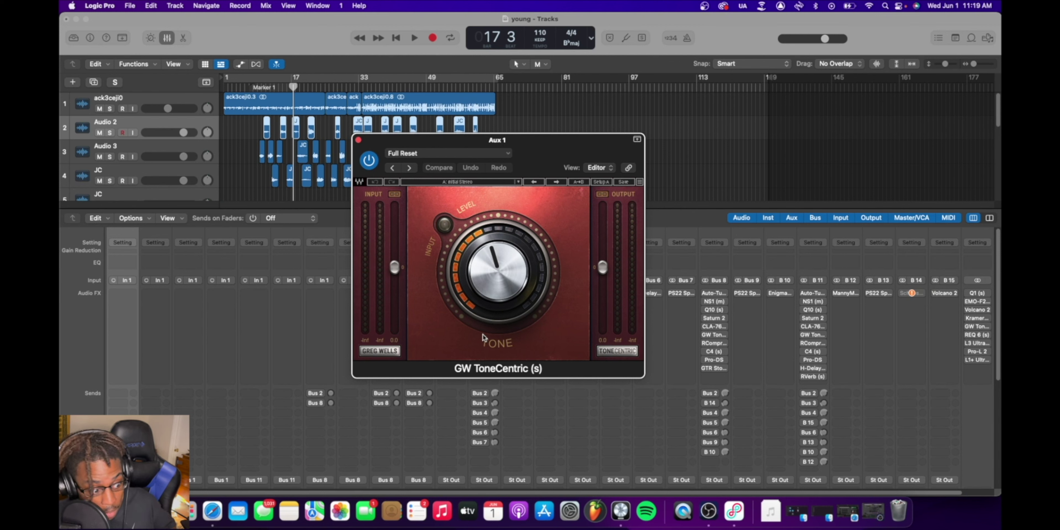
{"action": "left_click", "coordinate": [414, 38]}
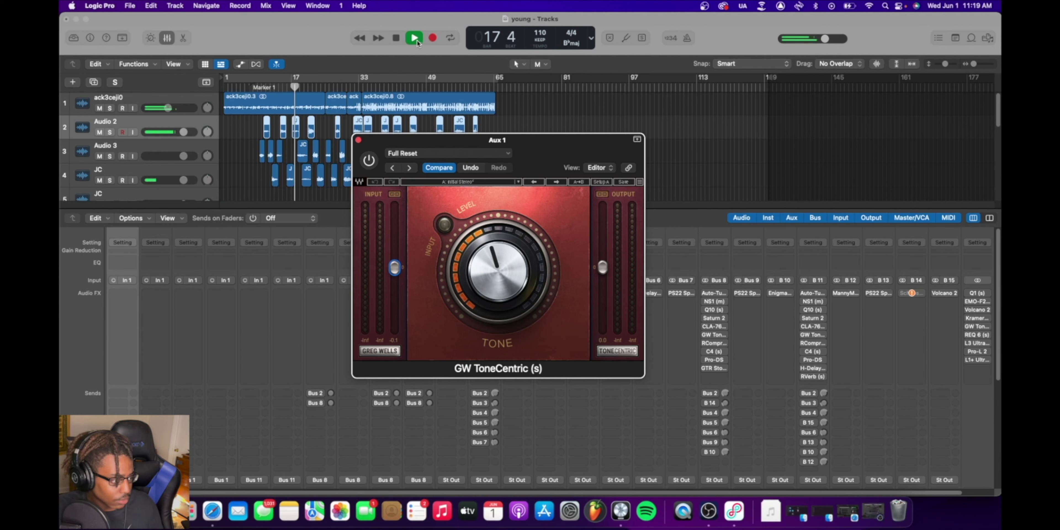
{"action": "left_click", "coordinate": [369, 161]}
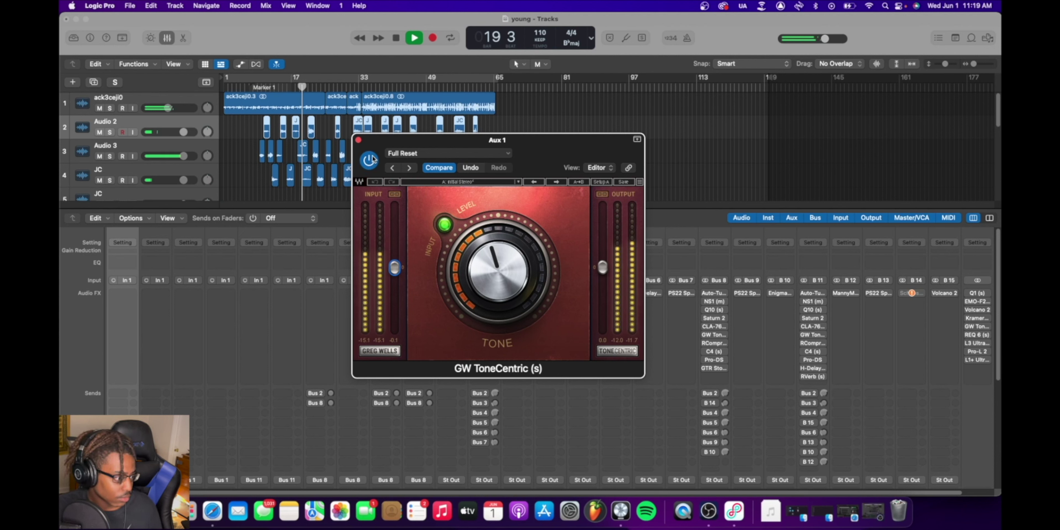
{"action": "left_click", "coordinate": [369, 160]}
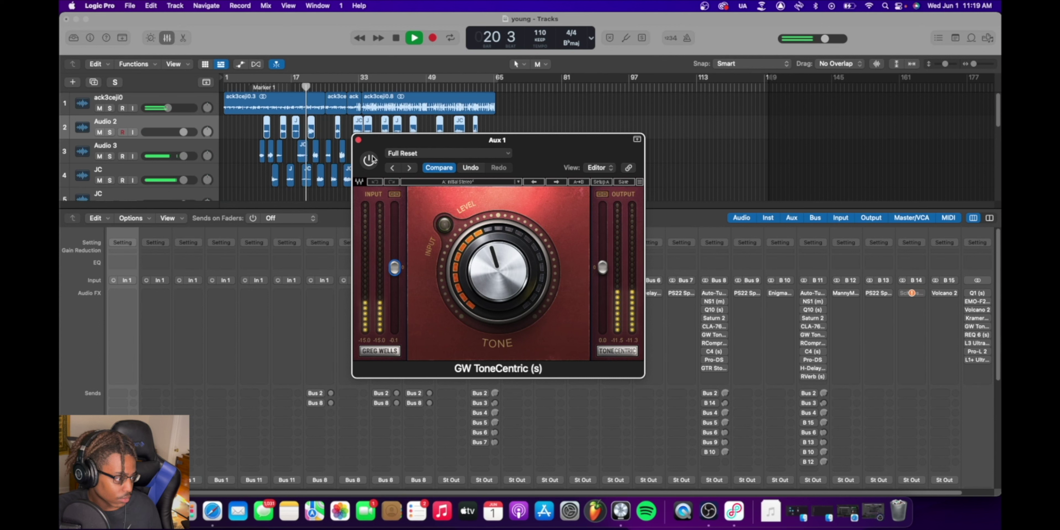
{"action": "left_click", "coordinate": [370, 160]}
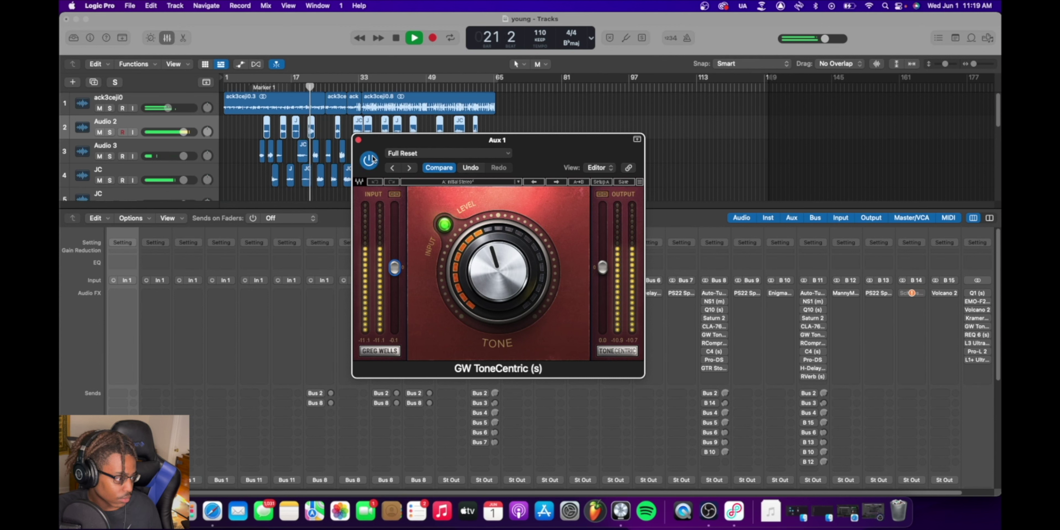
{"action": "key", "text": "space"}
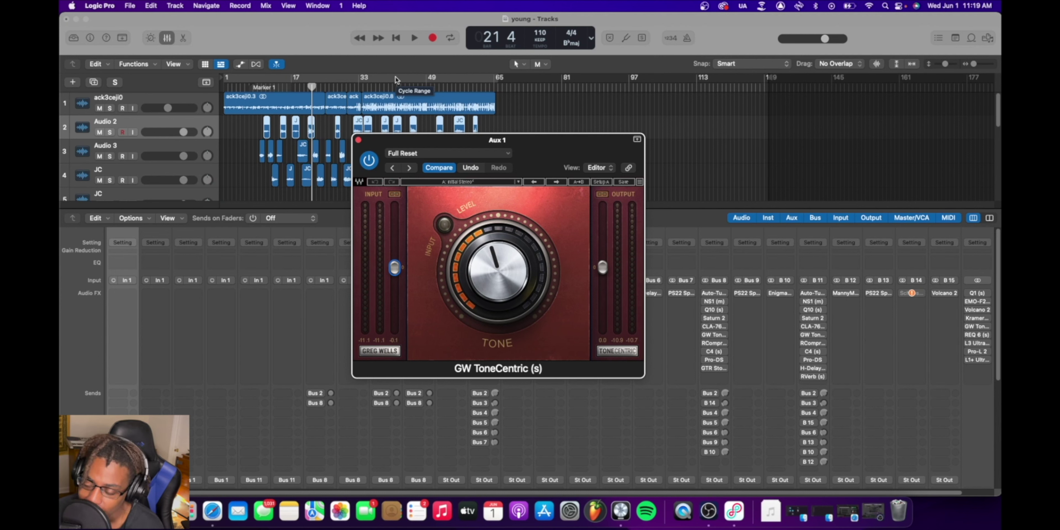
{"action": "left_click", "coordinate": [358, 141]}
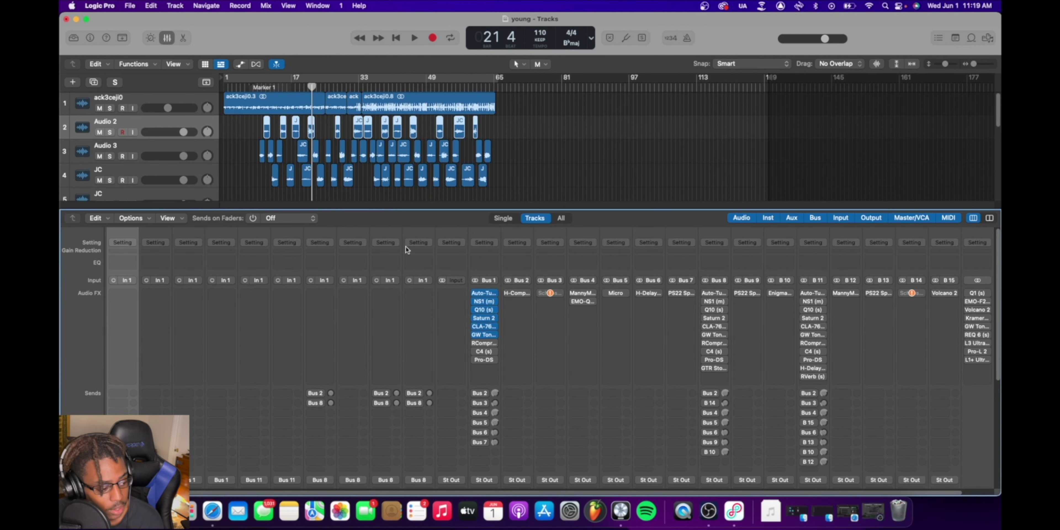
- Open the RCompressor on Bus 1 and start playback from bar 9 with the plug-in bypassed
{"action": "left_click", "coordinate": [485, 345]}
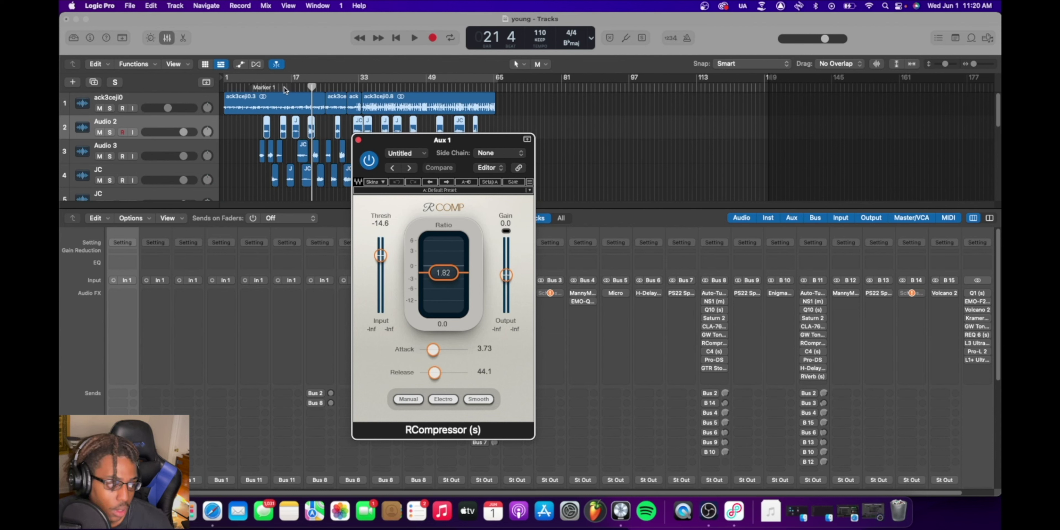
{"action": "left_click", "coordinate": [260, 88]}
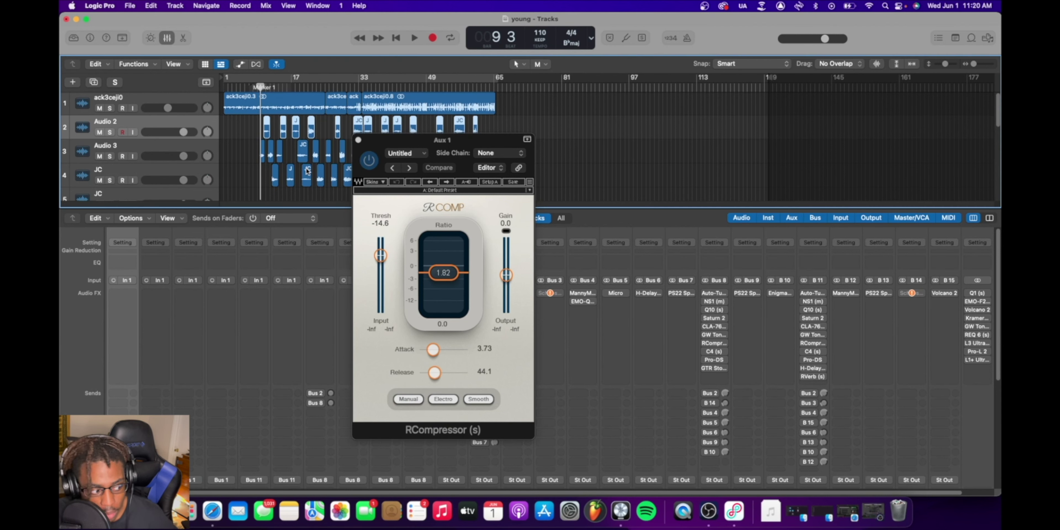
{"action": "left_click", "coordinate": [370, 169]}
{"action": "key", "text": "space"}
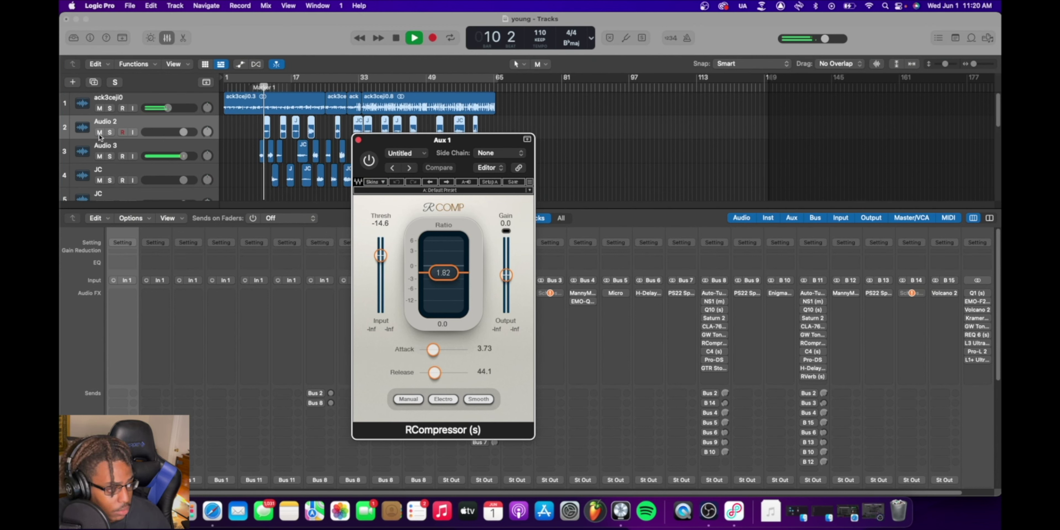
- Compare the vocal with the RCompressor enabled and bypassed, then stop playback and close it with the plug-in left enabled
{"action": "left_click", "coordinate": [364, 128]}
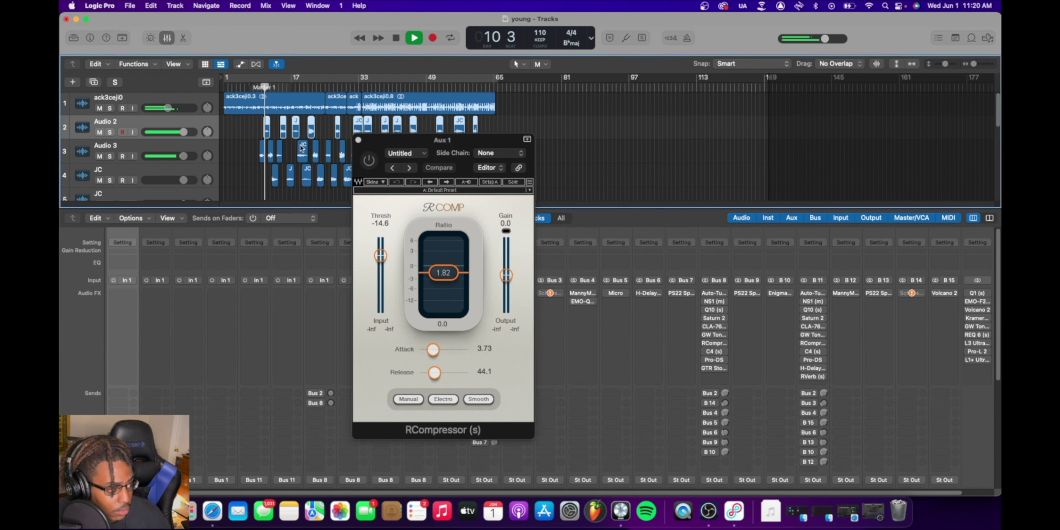
{"action": "left_click", "coordinate": [367, 161]}
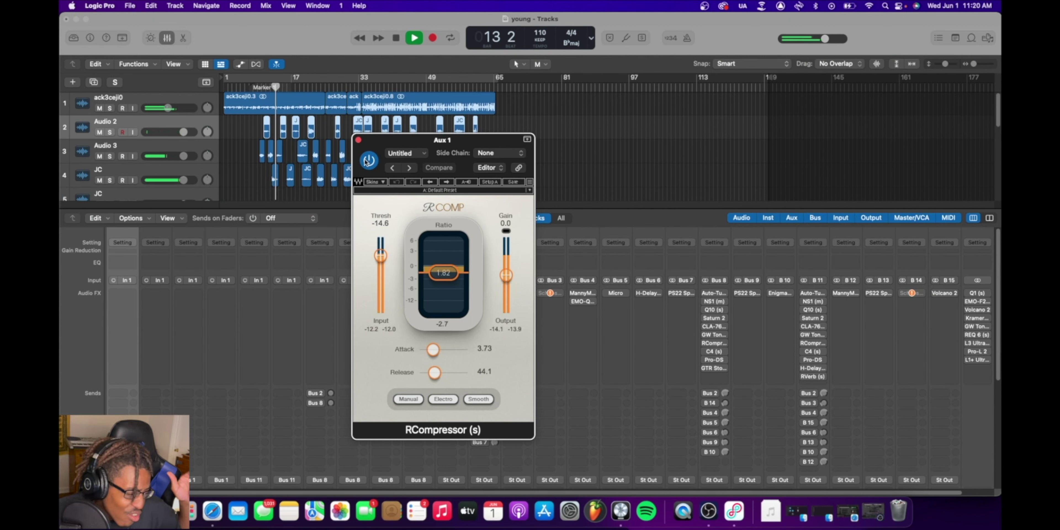
{"action": "left_click", "coordinate": [367, 160]}
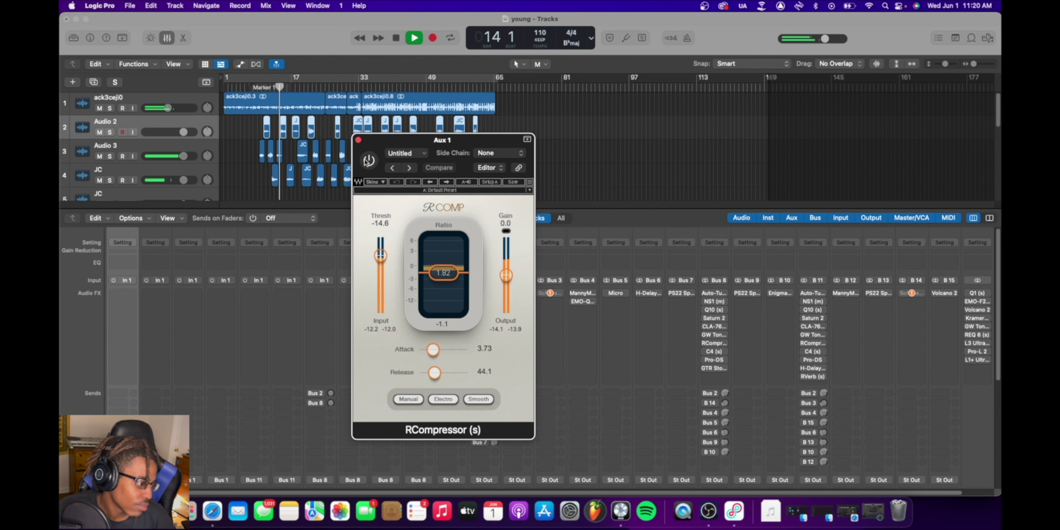
{"action": "left_click", "coordinate": [367, 160]}
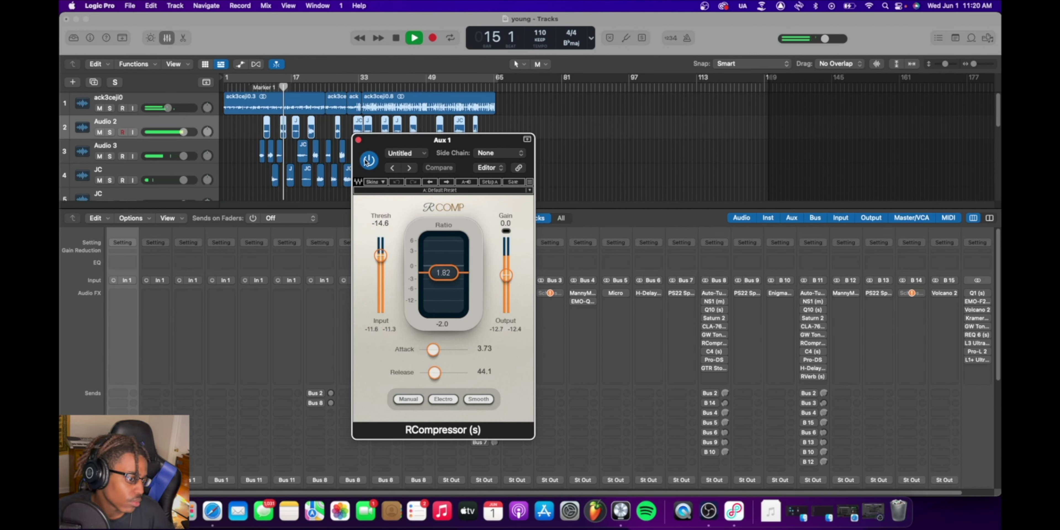
{"action": "key", "text": "space"}
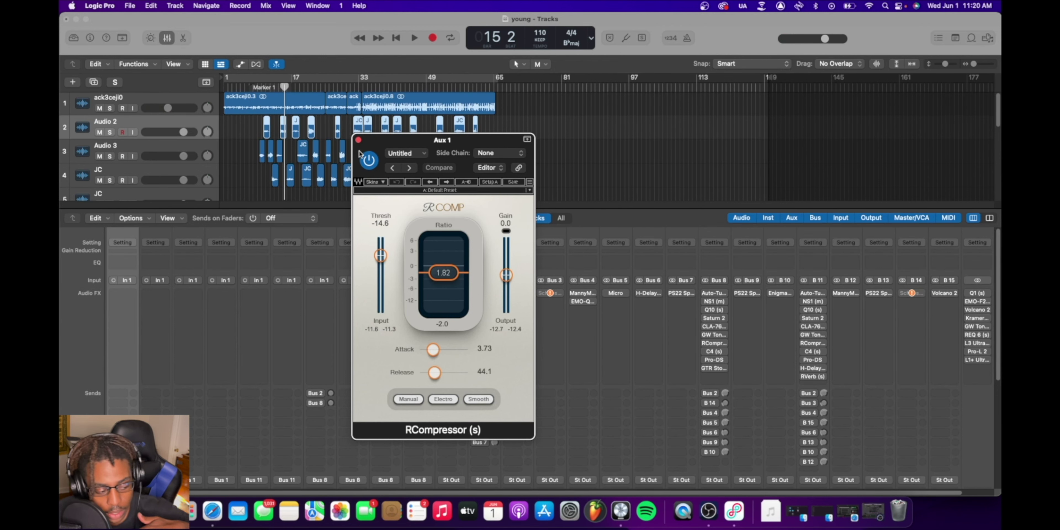
{"action": "left_click", "coordinate": [358, 140]}
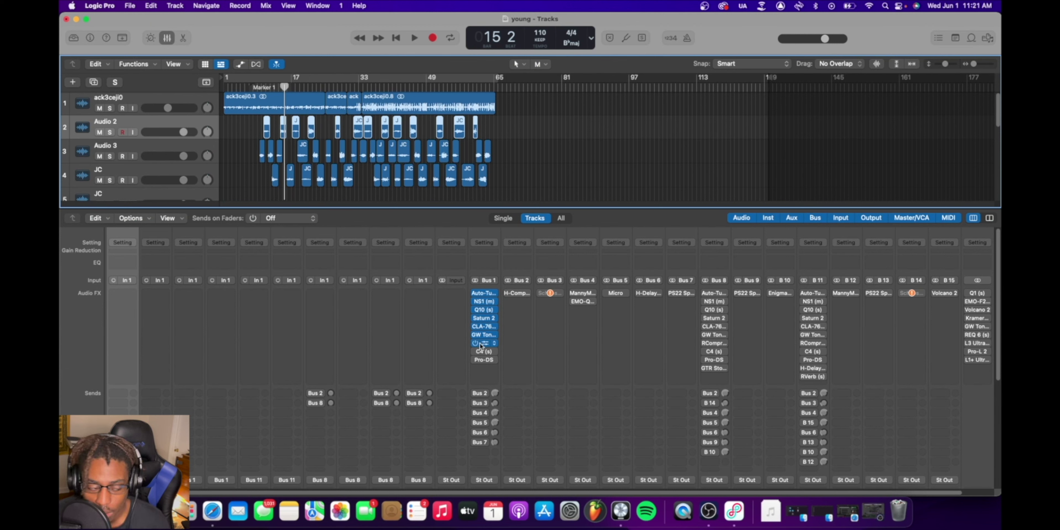
- Open the C4 multiband processor on Bus 1 and look through its preset list without changing the Pensado Startup setting
{"action": "mouse_move", "coordinate": [484, 351]}
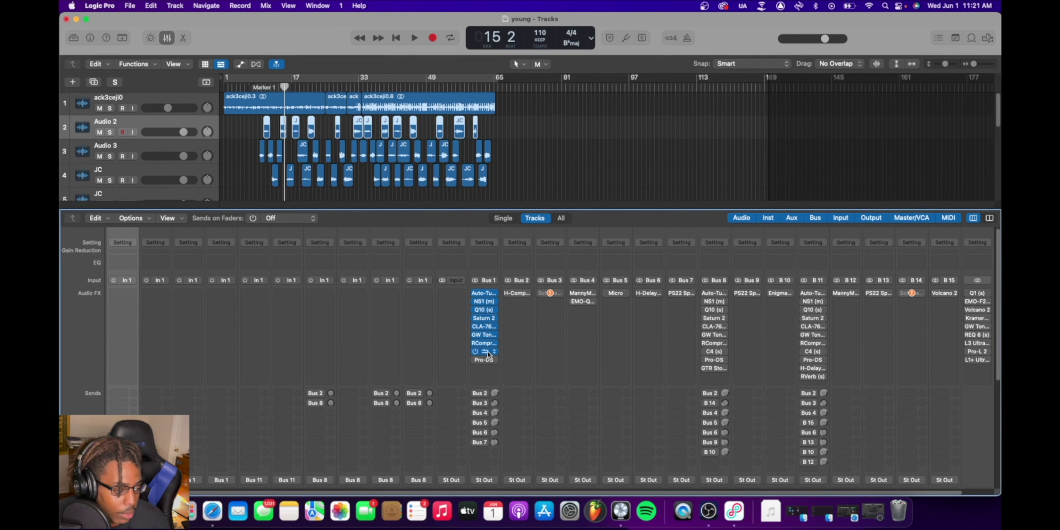
{"action": "left_click", "coordinate": [485, 351]}
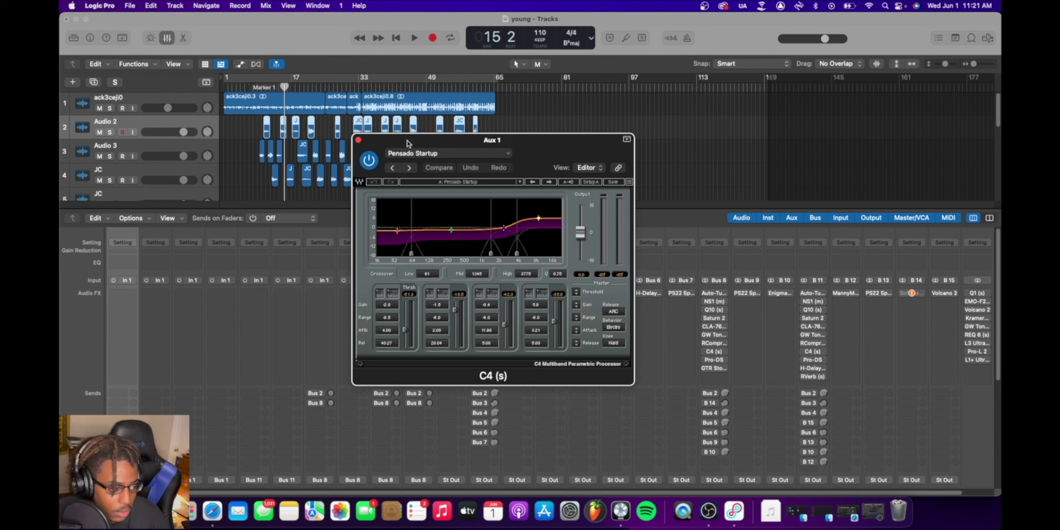
{"action": "left_click", "coordinate": [410, 155]}
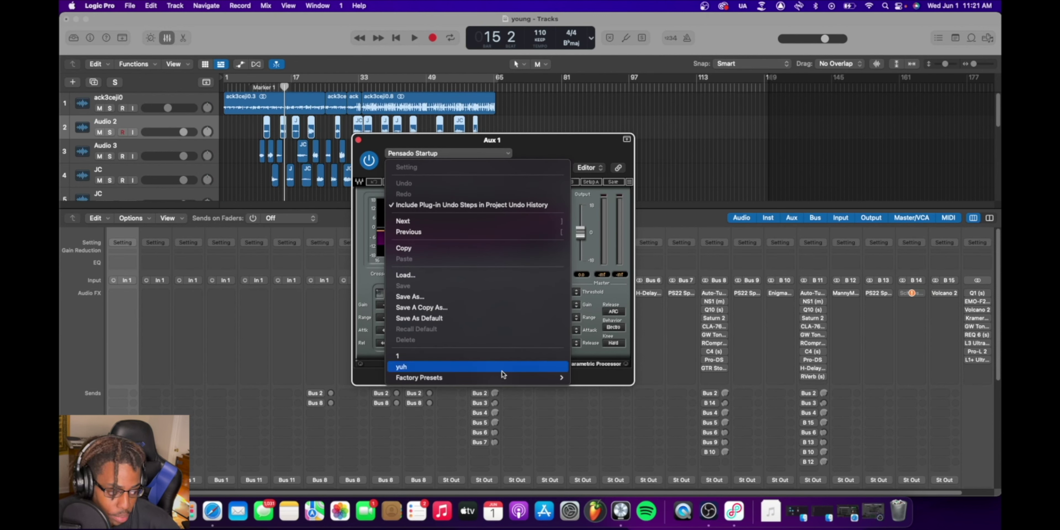
{"action": "mouse_move", "coordinate": [499, 377]}
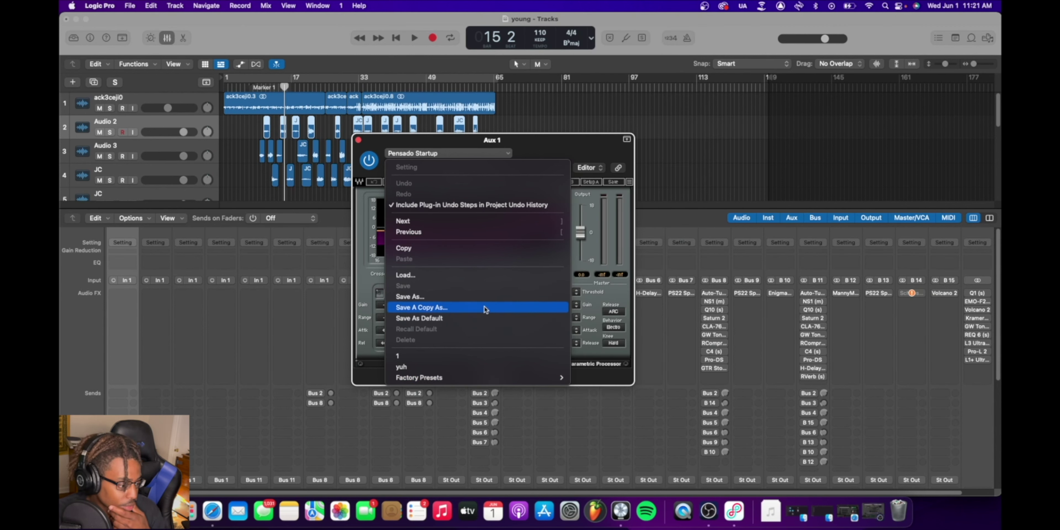
{"action": "left_click", "coordinate": [542, 153]}
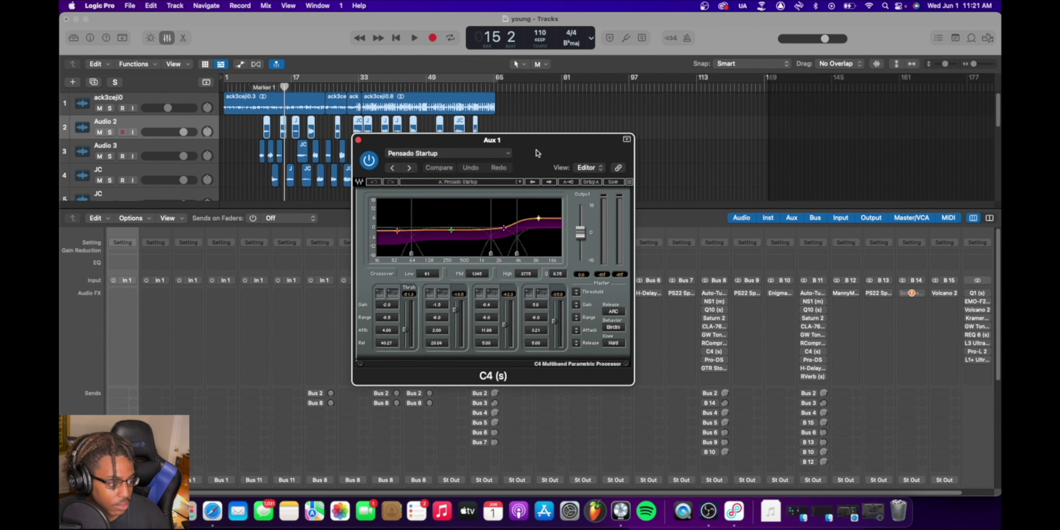
- Compare the vocal with the C4 bypassed and enabled during playback, and close it with the plug-in left enabled
{"action": "left_click", "coordinate": [369, 160]}
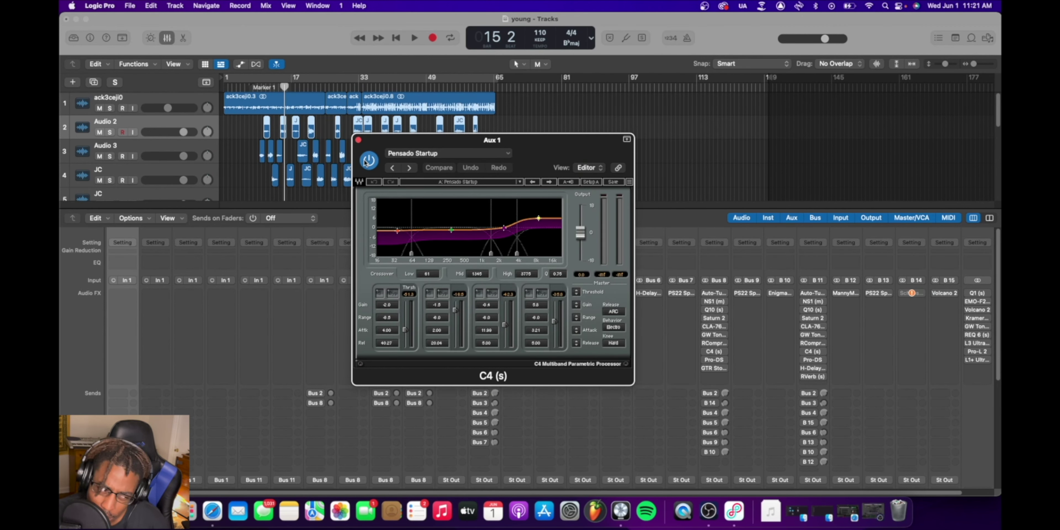
{"action": "key", "text": "space"}
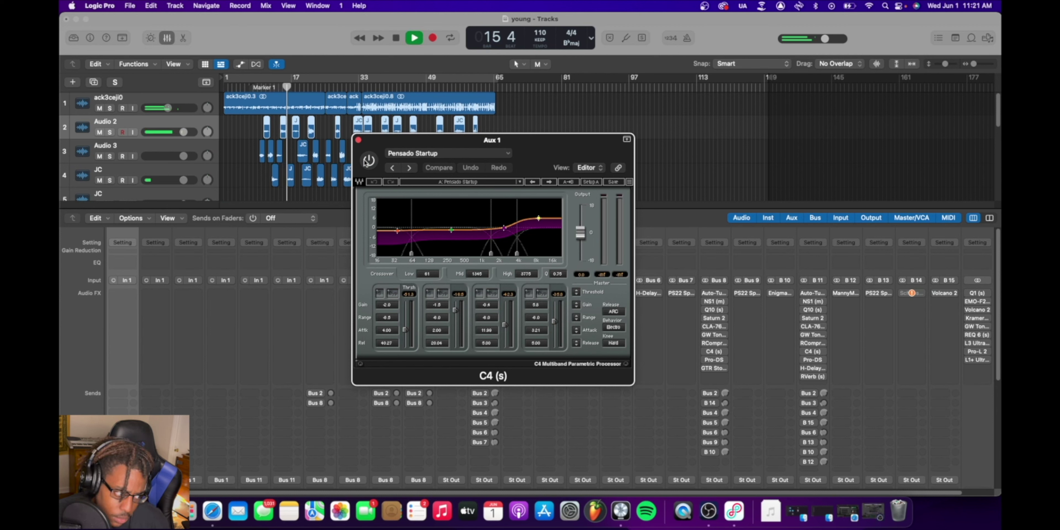
{"action": "left_click", "coordinate": [369, 160]}
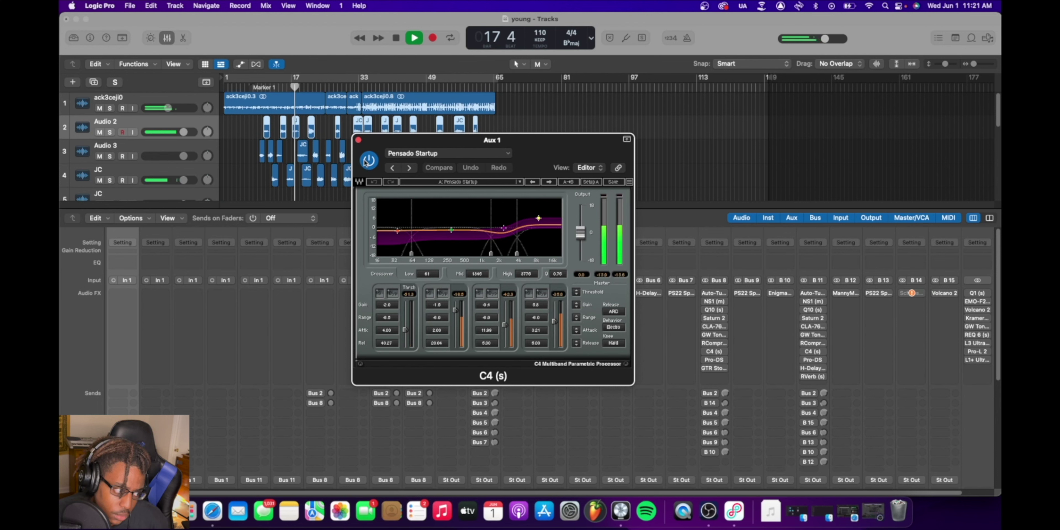
{"action": "left_click", "coordinate": [364, 162]}
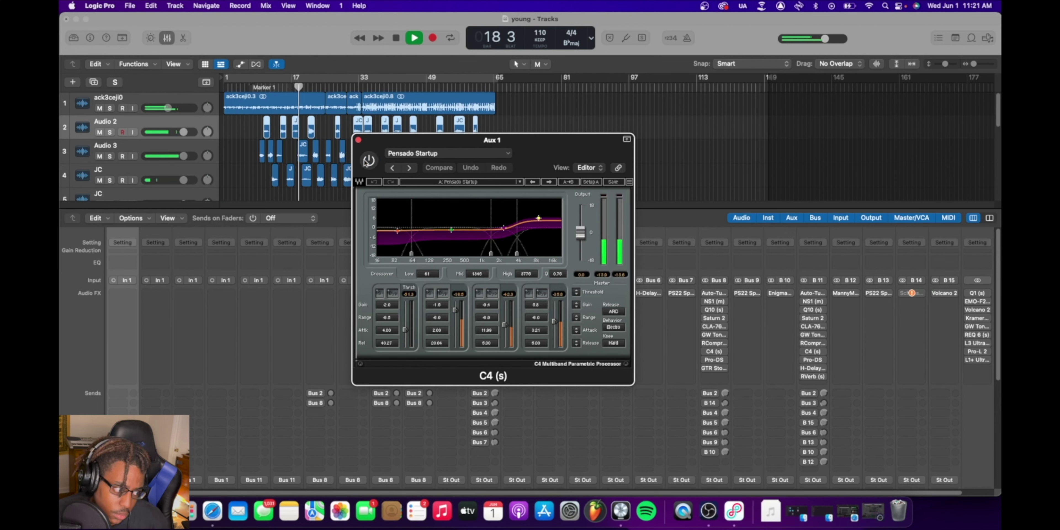
{"action": "left_click", "coordinate": [365, 163]}
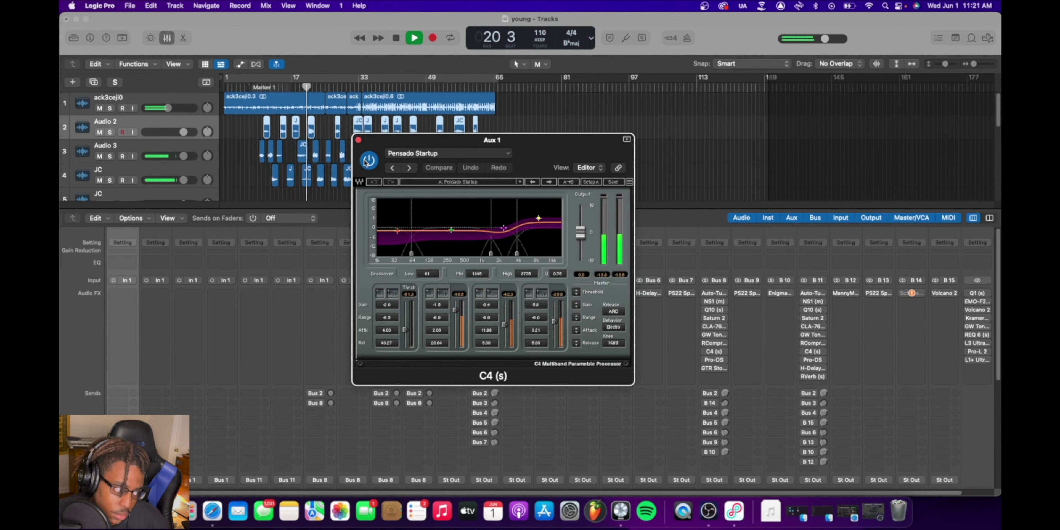
{"action": "left_click", "coordinate": [365, 163]}
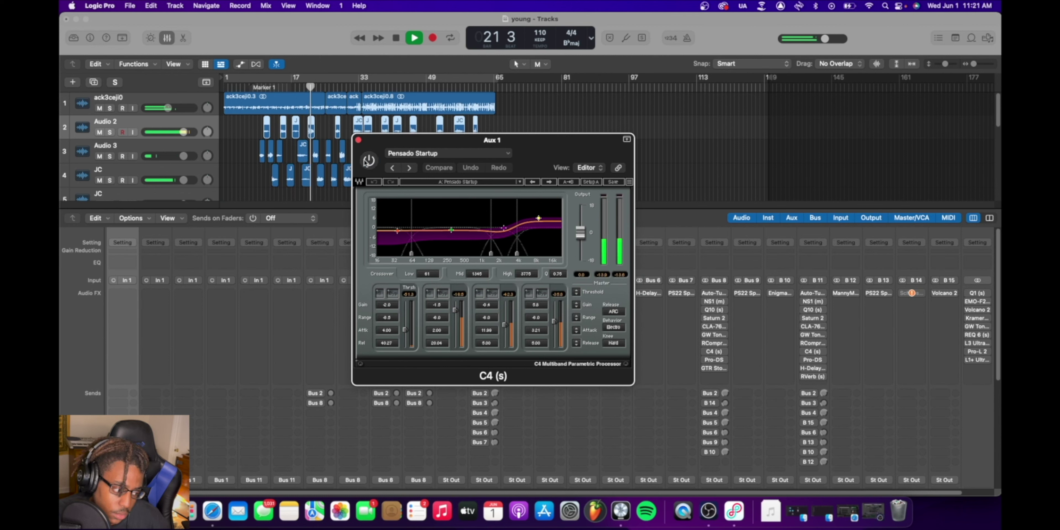
{"action": "left_click", "coordinate": [365, 163]}
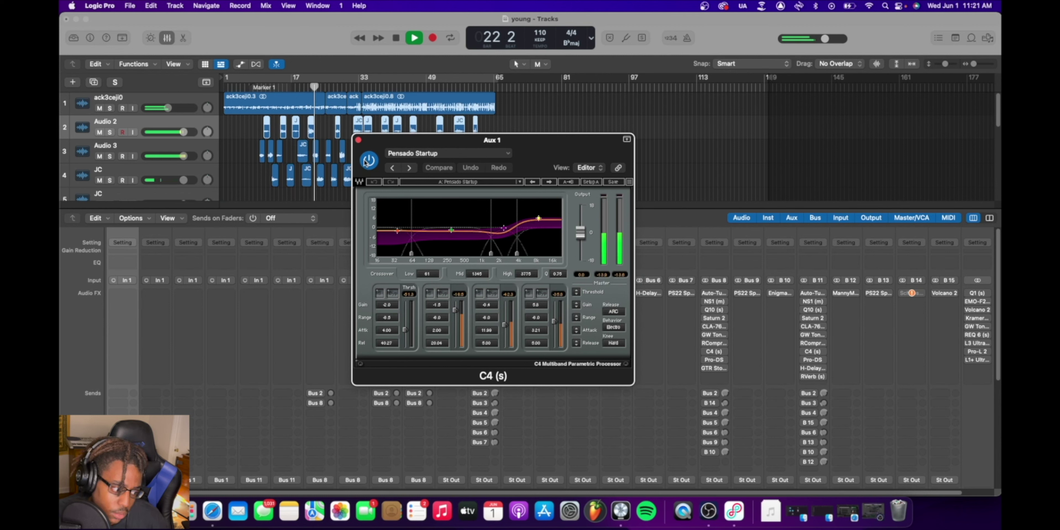
{"action": "key", "text": "space"}
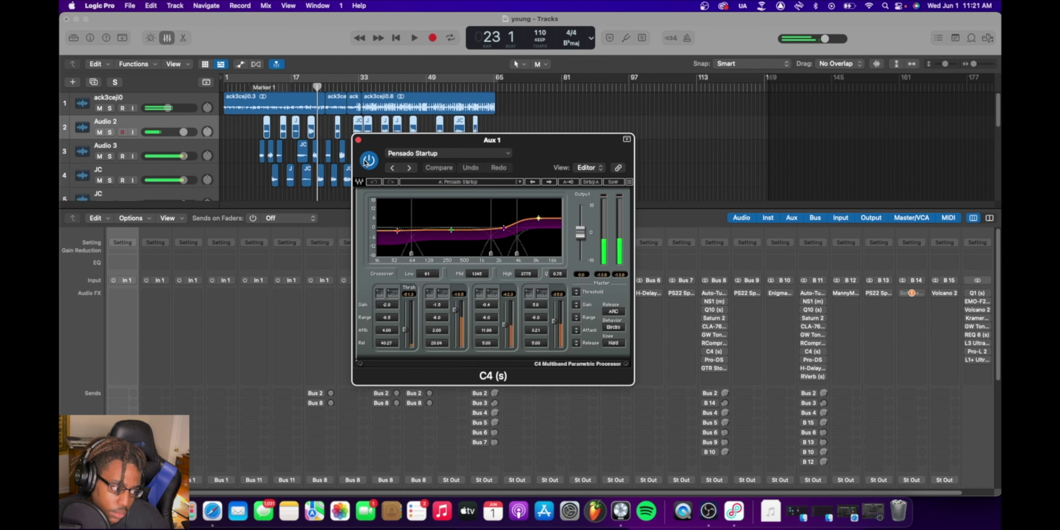
{"action": "left_click", "coordinate": [358, 141]}
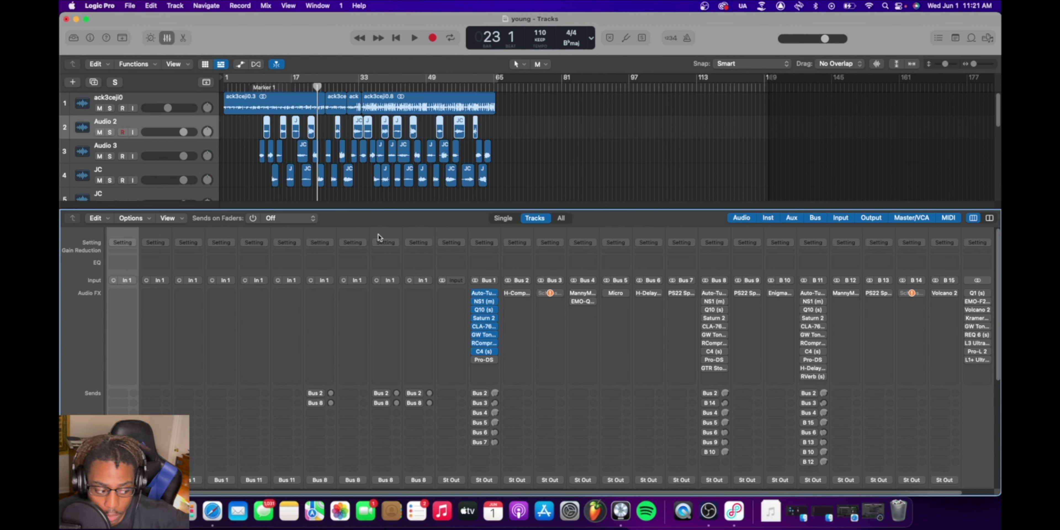
- Open the Pro-DS de-esser on Bus 1 and resume playback with the plug-in bypassed
{"action": "mouse_move", "coordinate": [475, 361]}
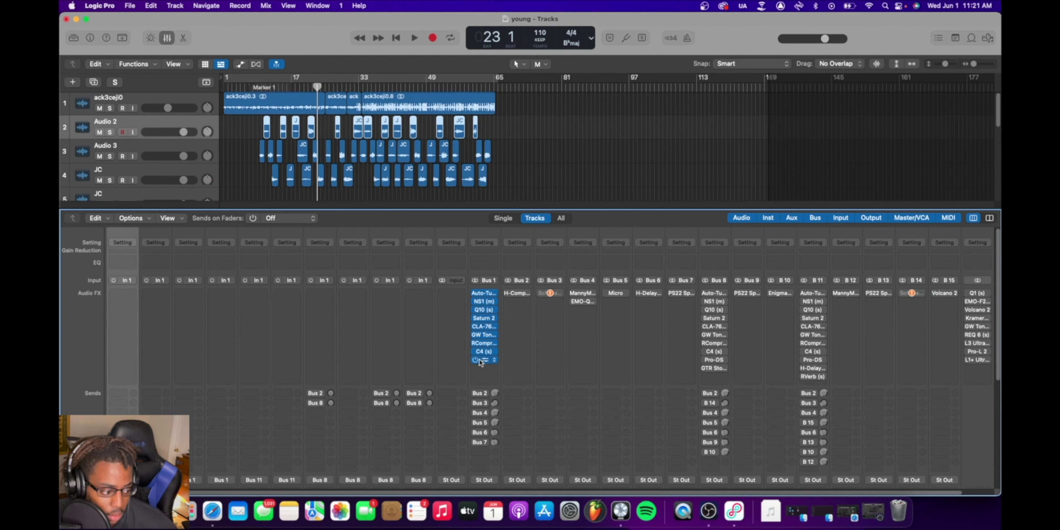
{"action": "left_click", "coordinate": [483, 361]}
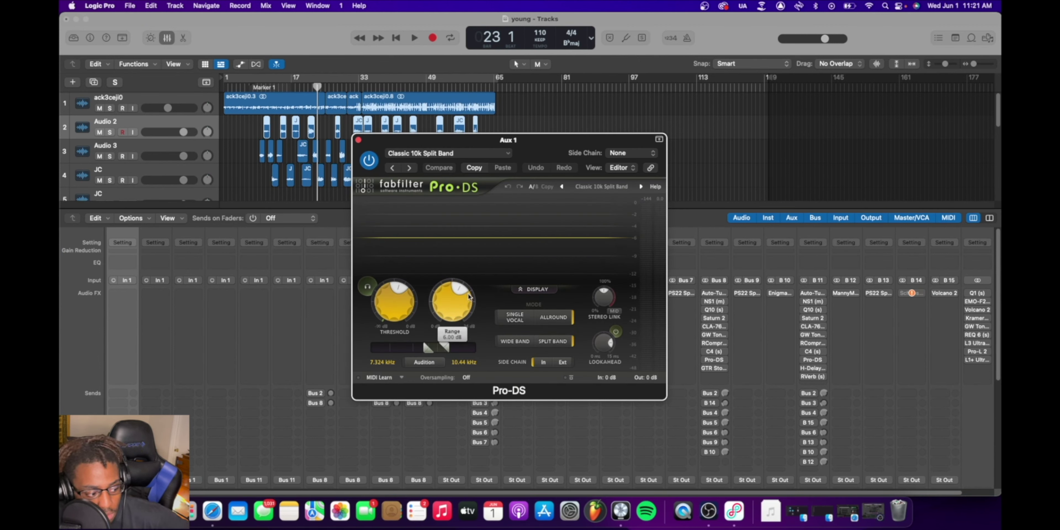
{"action": "left_click", "coordinate": [368, 163]}
{"action": "key", "text": "space"}
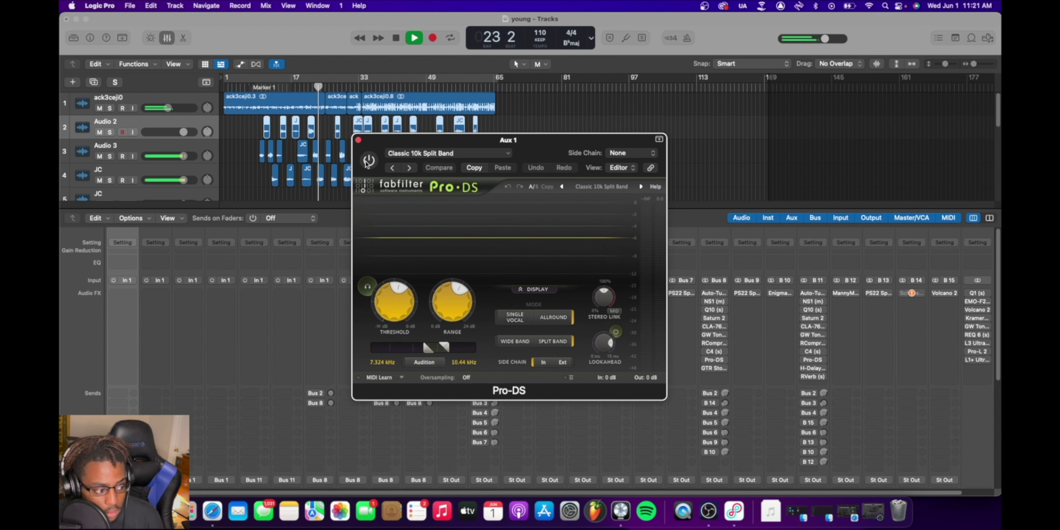
- Switch the Pro-DS repeatedly between enabled and bypassed during playback, and close it with the de-esser left enabled
{"action": "left_click", "coordinate": [367, 162]}
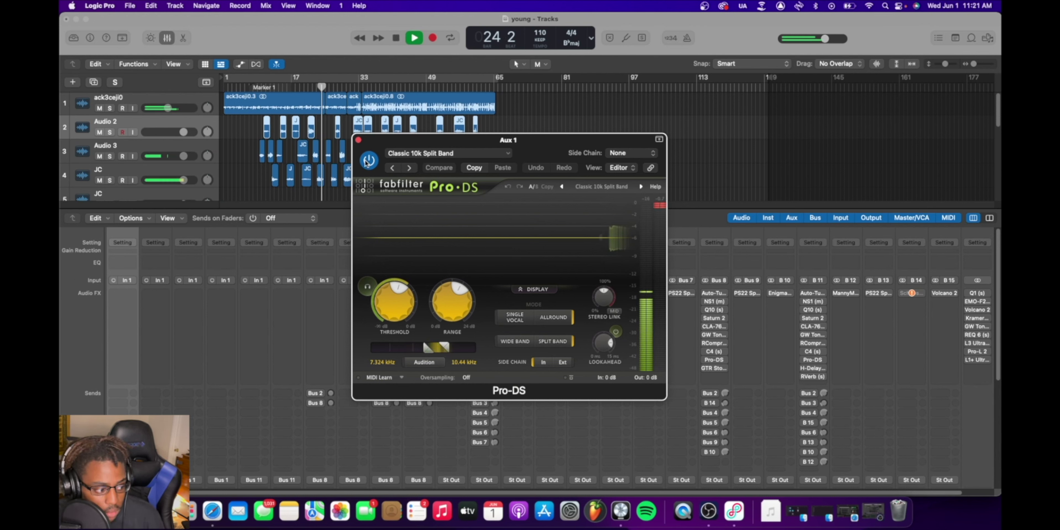
{"action": "left_click", "coordinate": [367, 162]}
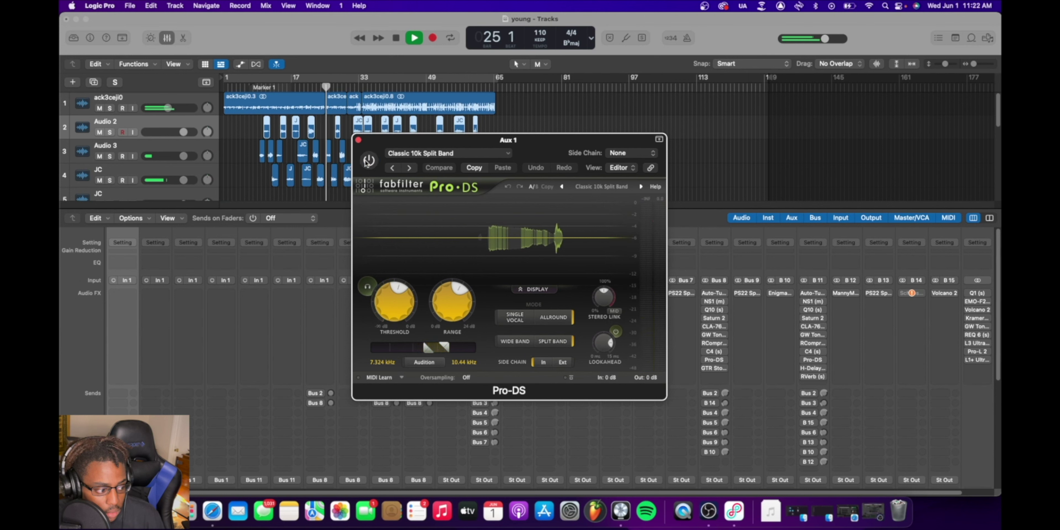
{"action": "left_click", "coordinate": [367, 162]}
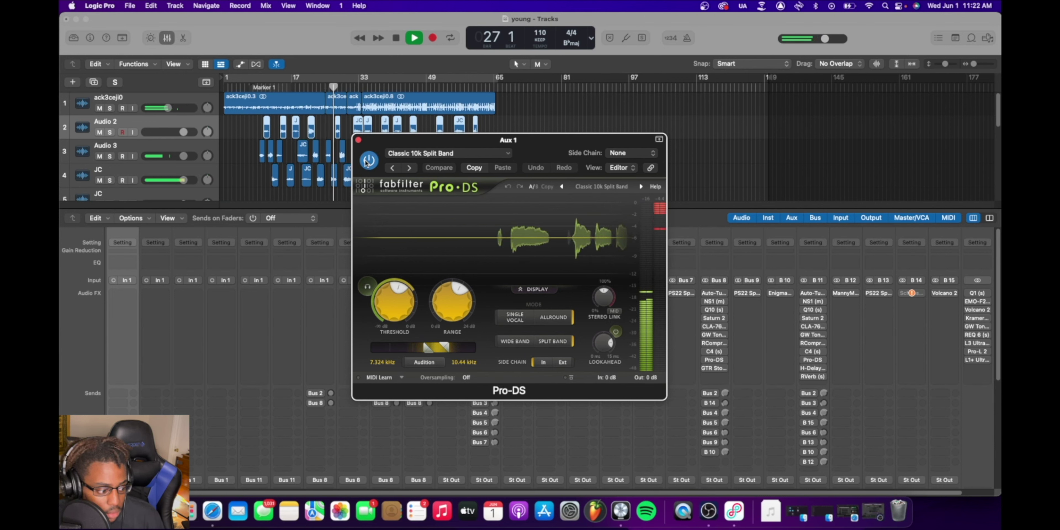
{"action": "left_click", "coordinate": [368, 162]}
{"action": "left_click", "coordinate": [367, 162]}
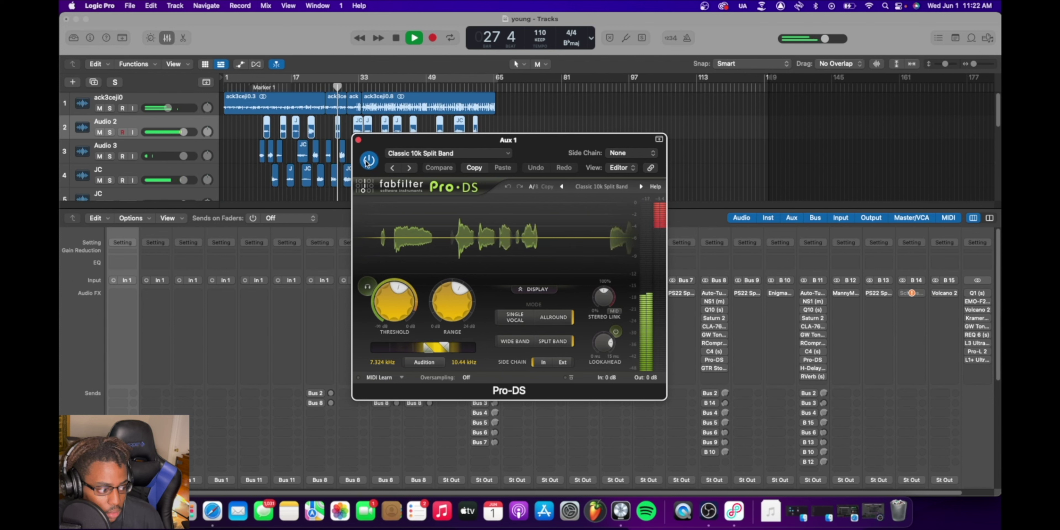
{"action": "key", "text": "space"}
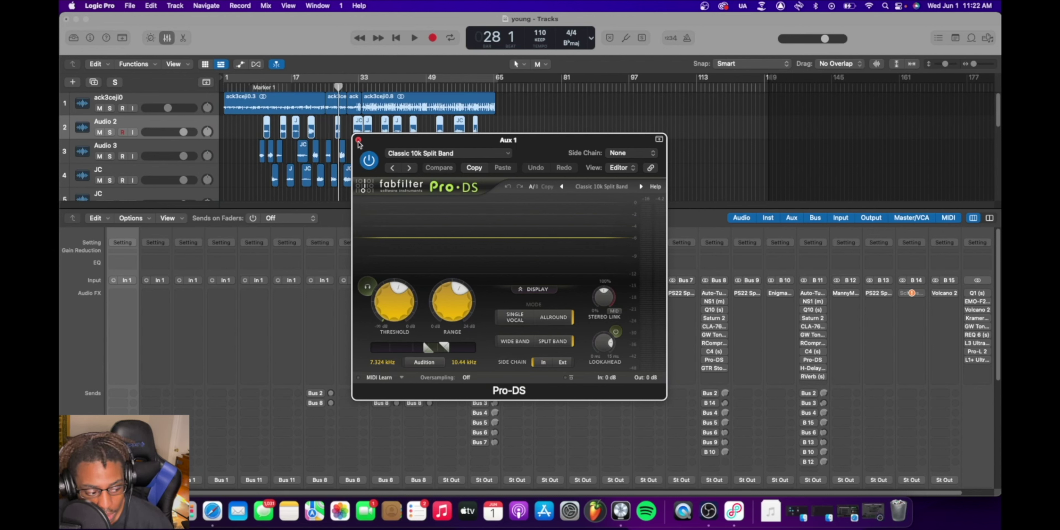
{"action": "left_click", "coordinate": [358, 140]}
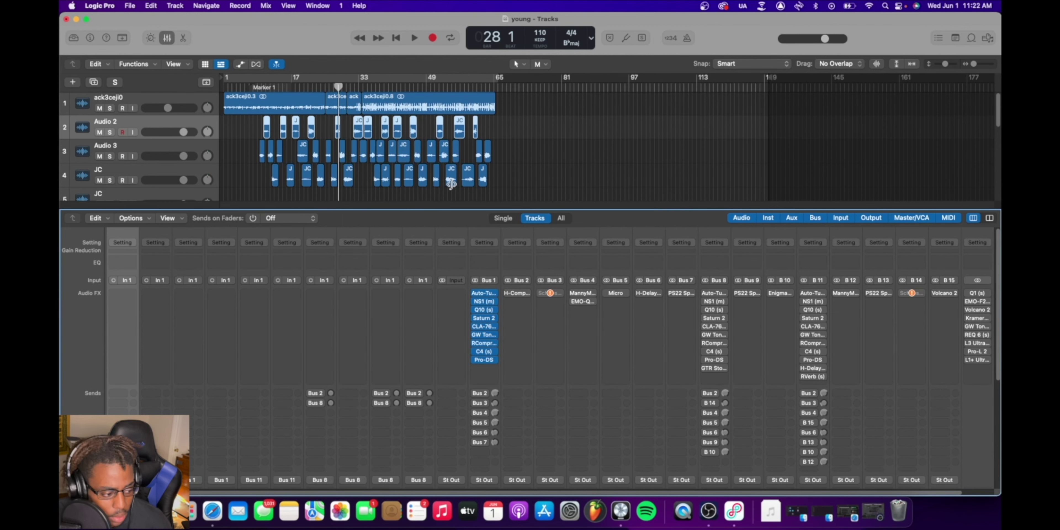
- Enable the Bus 2 send on the Bus 1 channel and open the H-Comp on Bus 2, placed clear of the Bus 1 sends
{"action": "left_click", "coordinate": [477, 393]}
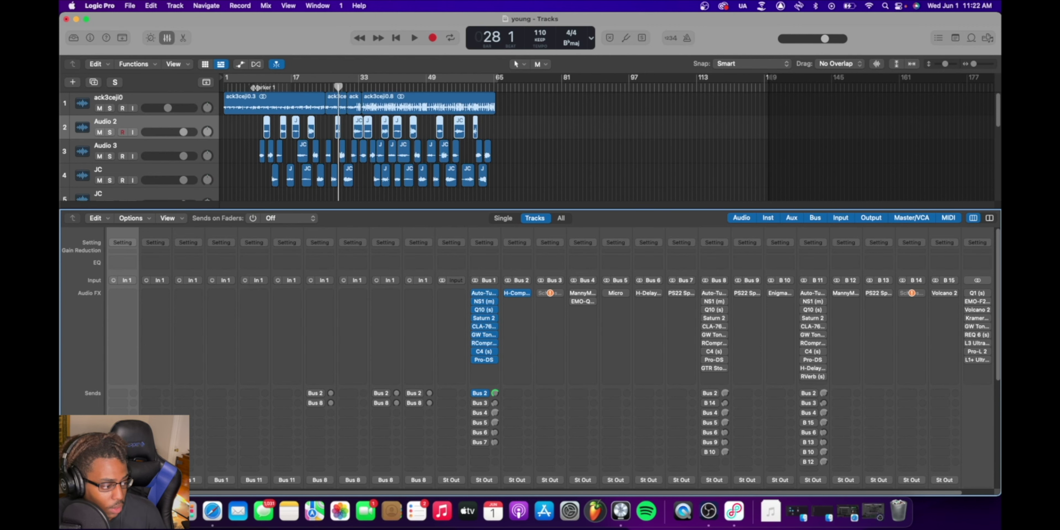
{"action": "left_click", "coordinate": [255, 87]}
{"action": "left_click", "coordinate": [517, 292]}
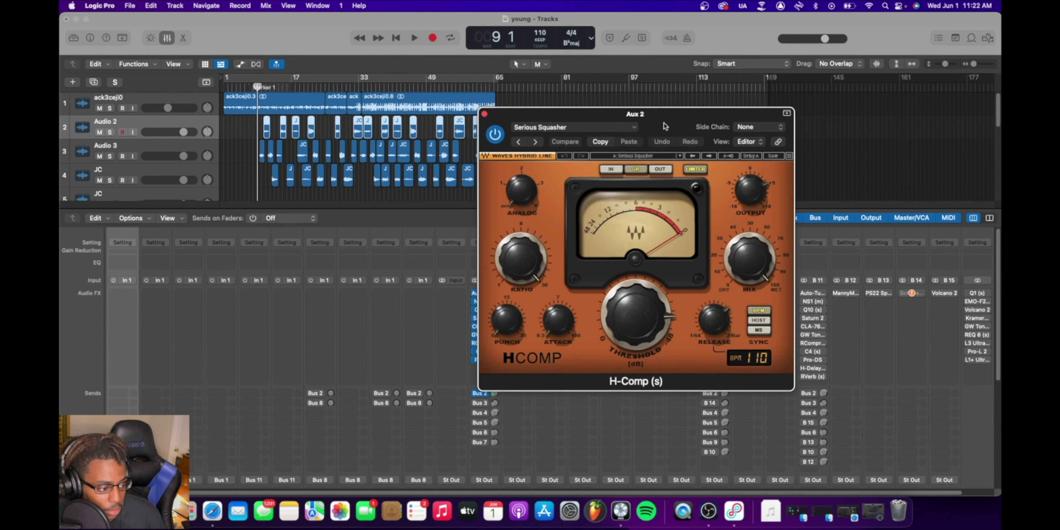
{"action": "left_click_drag", "start_coordinate": [664, 122], "coordinate": [793, 157]}
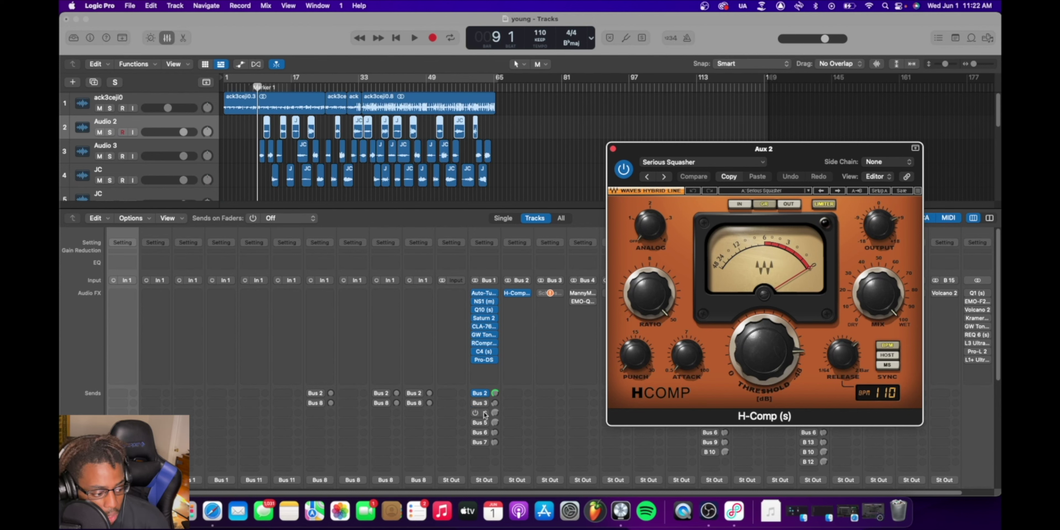
- Bypass the Bus 2 send on the Bus 1 channel and start playback from bar 9
{"action": "scroll", "coordinate": [494, 399], "scroll_direction": "down", "scroll_amount": 6}
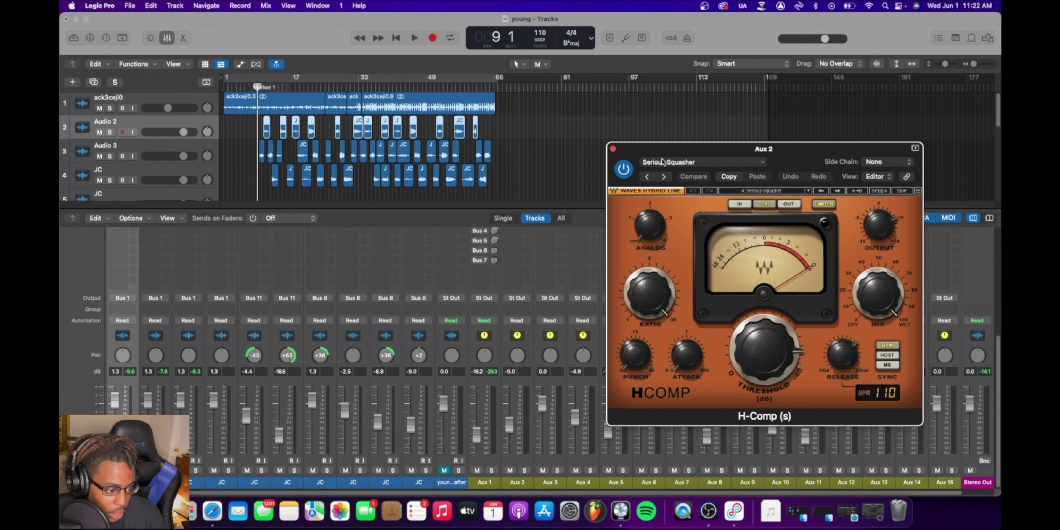
{"action": "scroll", "coordinate": [535, 372], "scroll_direction": "up", "scroll_amount": 6}
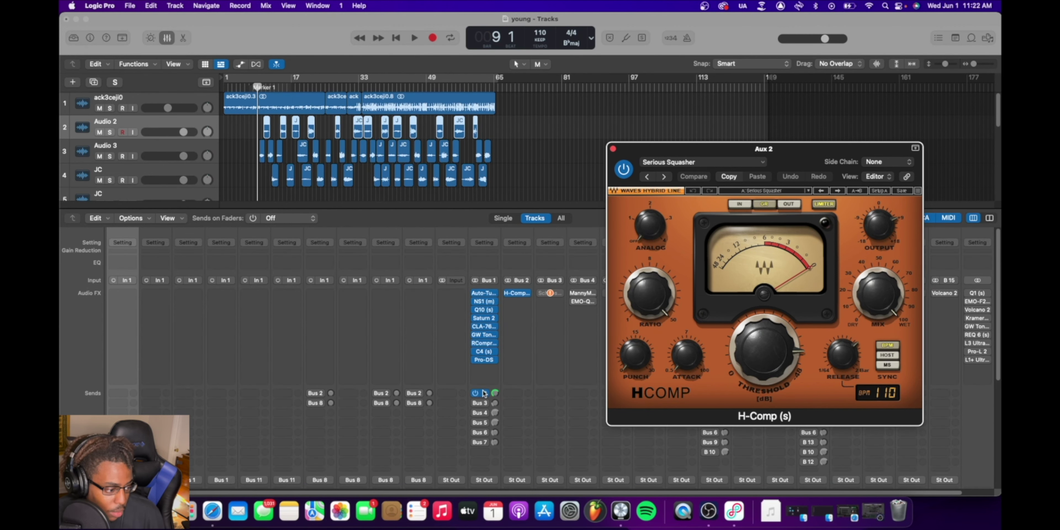
{"action": "left_click", "coordinate": [474, 394]}
{"action": "key", "text": "space"}
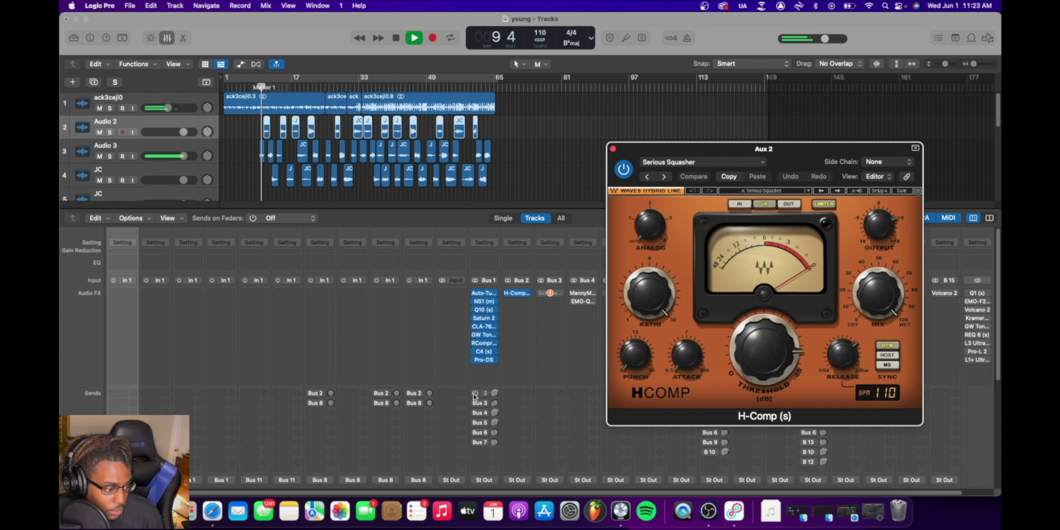
- Switch the Bus 2 send on the Bus 1 channel between enabled and bypassed during playback, and stop with the send enabled
{"action": "left_click", "coordinate": [474, 393]}
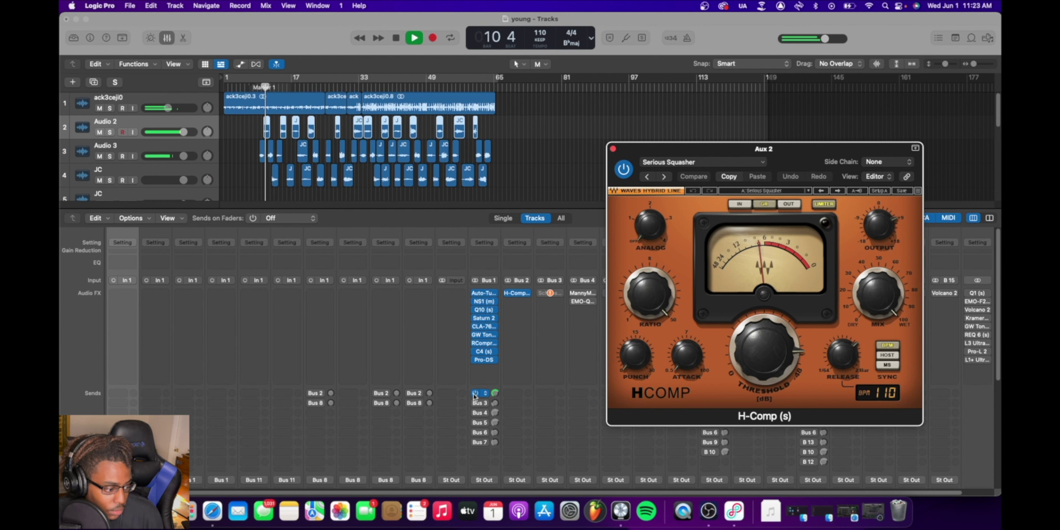
{"action": "left_click", "coordinate": [474, 393]}
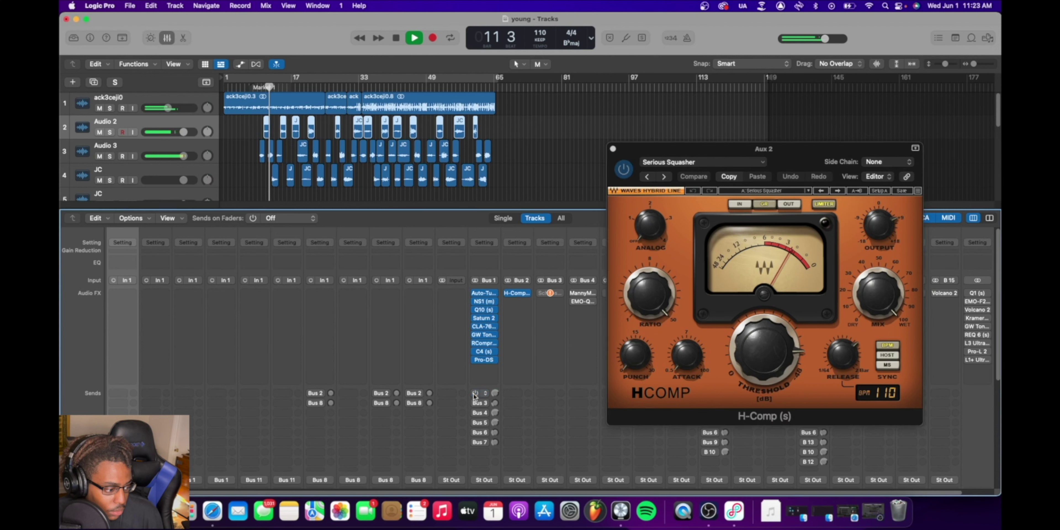
{"action": "left_click", "coordinate": [474, 394]}
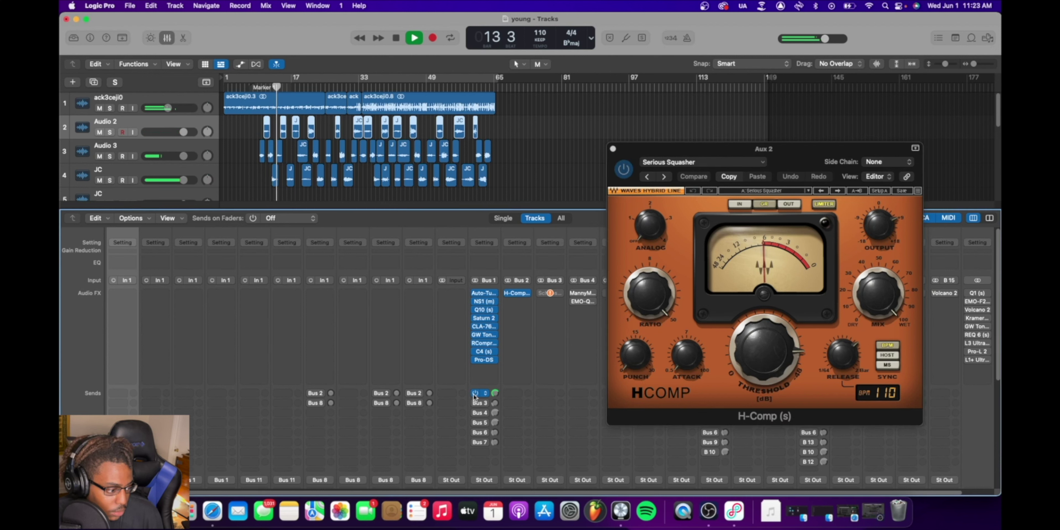
{"action": "key", "text": "space"}
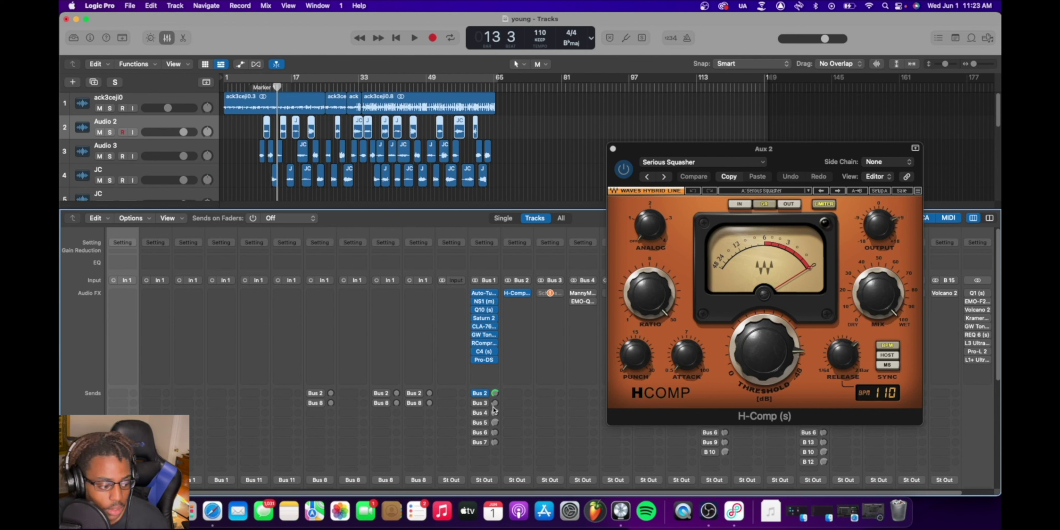
- Open the MannyM Reverb on Bus 4 clear of the Bus 1 sends and start playback with the Bus 4 send bypassed
{"action": "left_click", "coordinate": [582, 293]}
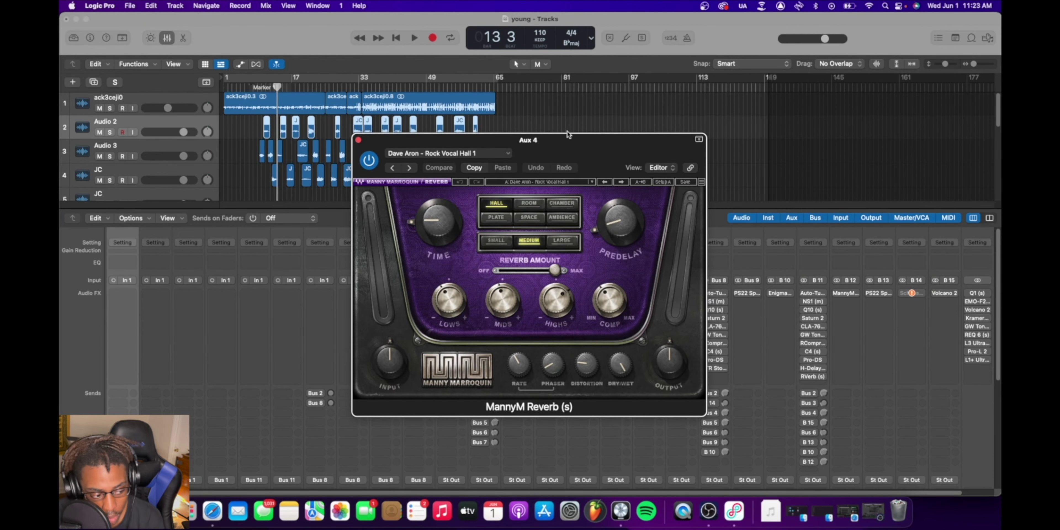
{"action": "left_click_drag", "start_coordinate": [565, 149], "coordinate": [765, 73]}
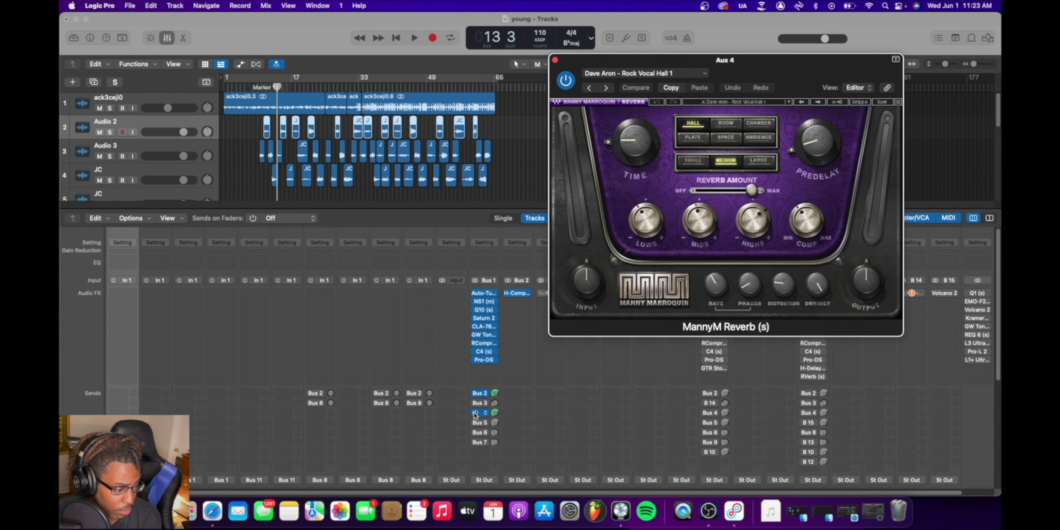
{"action": "left_click", "coordinate": [459, 294]}
{"action": "left_click", "coordinate": [415, 37]}
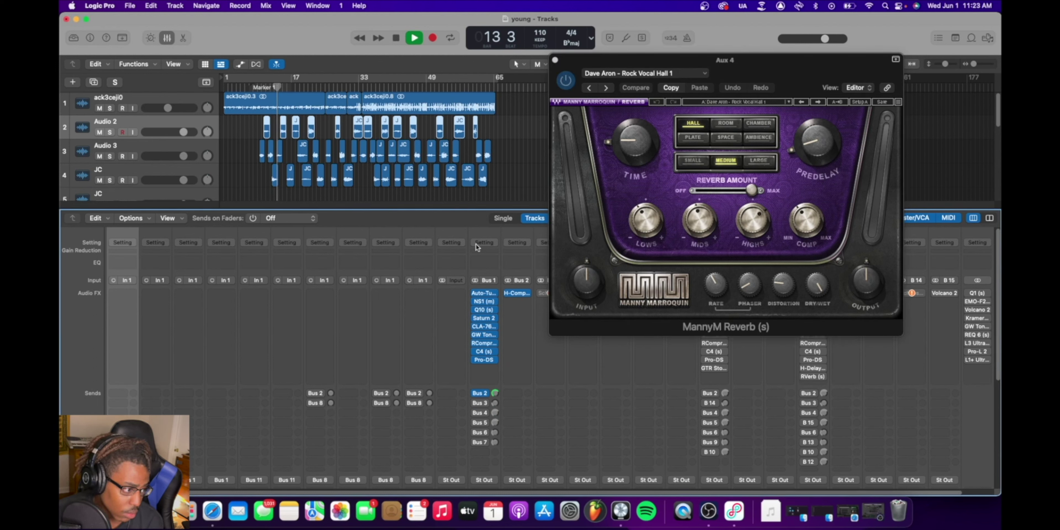
- Compare the Bus 4 send on Bus 1 enabled and bypassed during playback, leave it enabled, and close the MannyM Reverb
{"action": "left_click", "coordinate": [474, 414], "text": "super"}
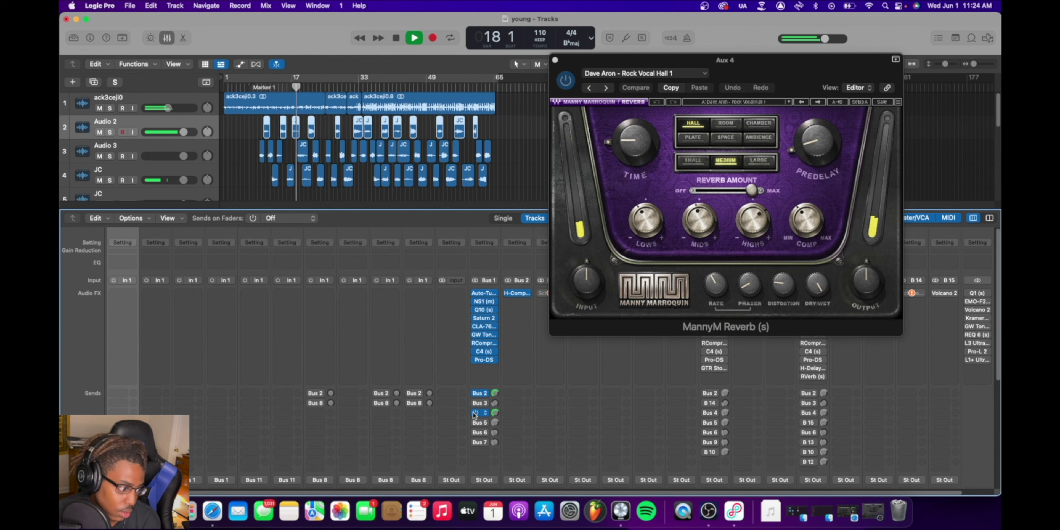
{"action": "left_click", "coordinate": [474, 414], "text": "super"}
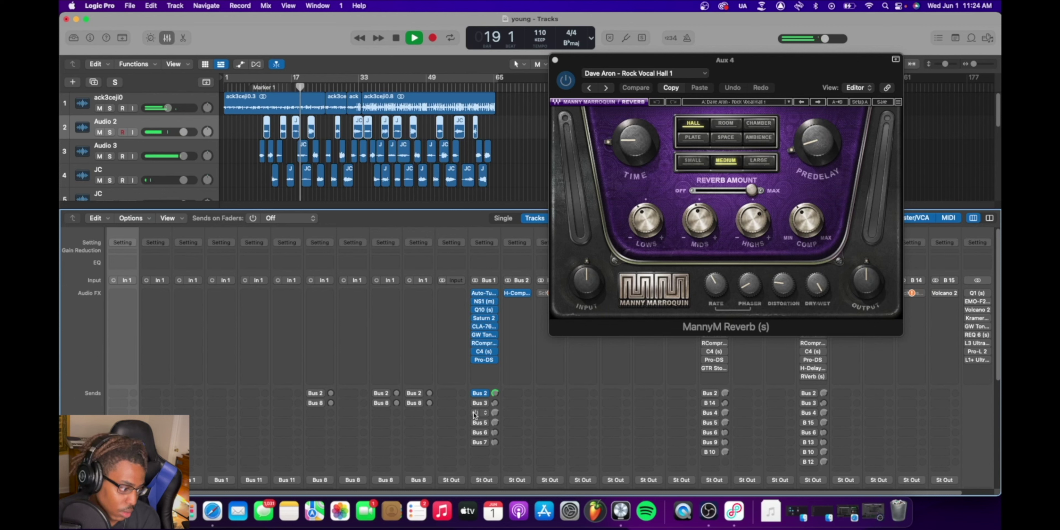
{"action": "left_click", "coordinate": [474, 414], "text": "super"}
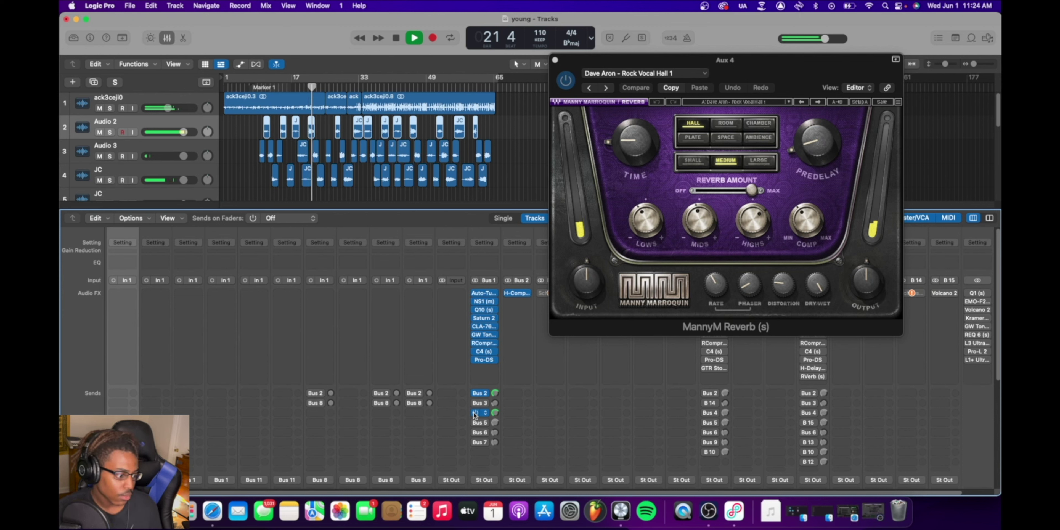
{"action": "key", "text": "space"}
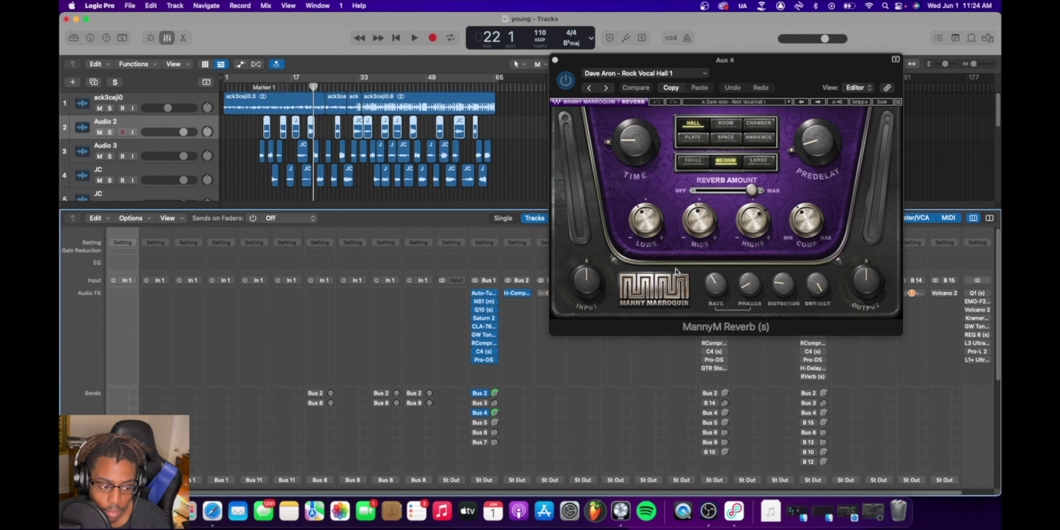
{"action": "left_click", "coordinate": [554, 60]}
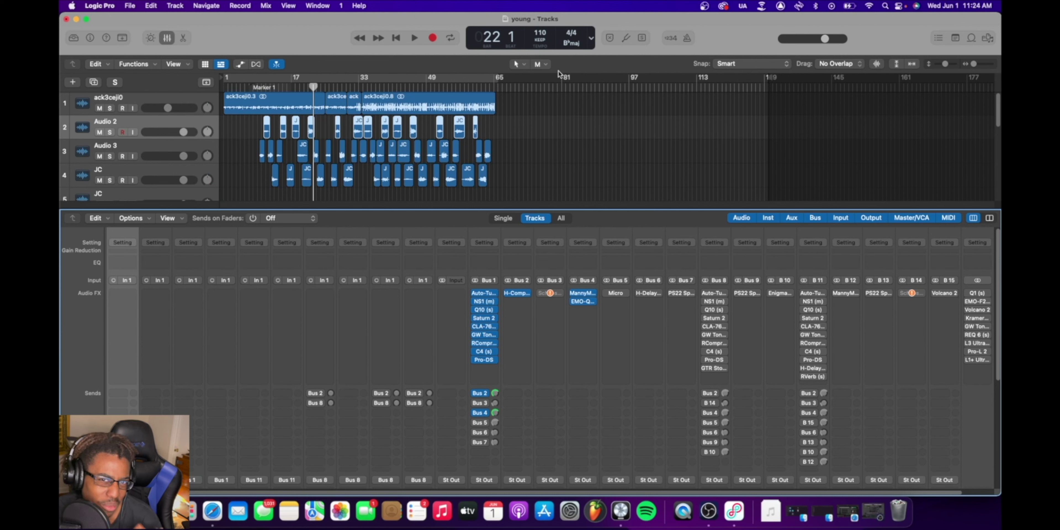
- Enable the Bus 5 send on the Bus 1 channel and open the Micro filter on Bus 5, placed clear of the Bus 1 sends
{"action": "left_click", "coordinate": [474, 423]}
{"action": "mouse_move", "coordinate": [624, 293]}
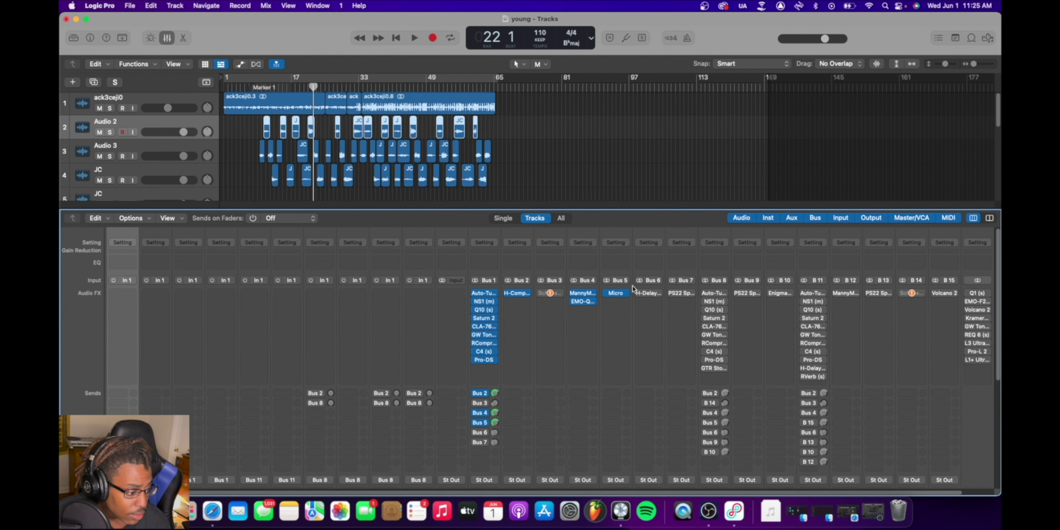
{"action": "left_click", "coordinate": [616, 293]}
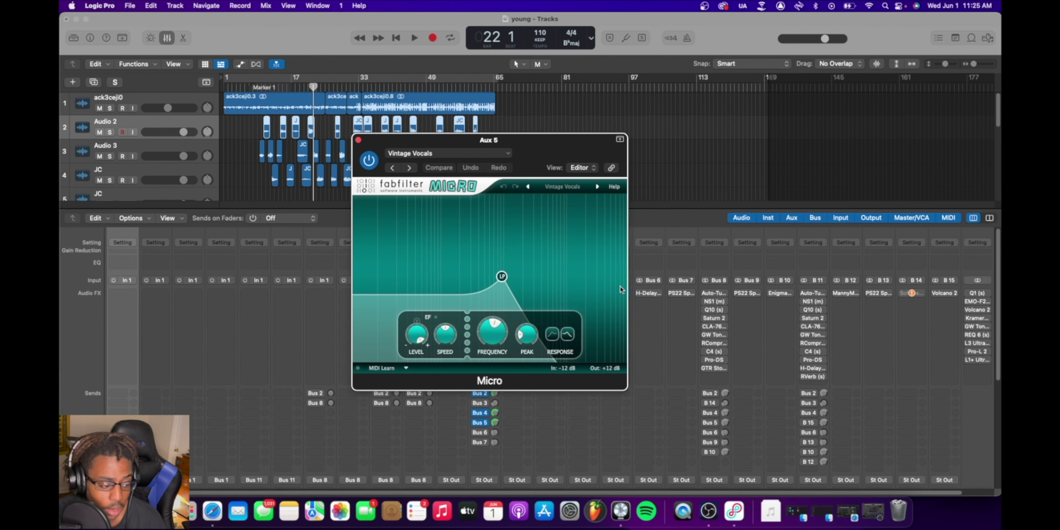
{"action": "left_click_drag", "start_coordinate": [582, 149], "coordinate": [918, 123]}
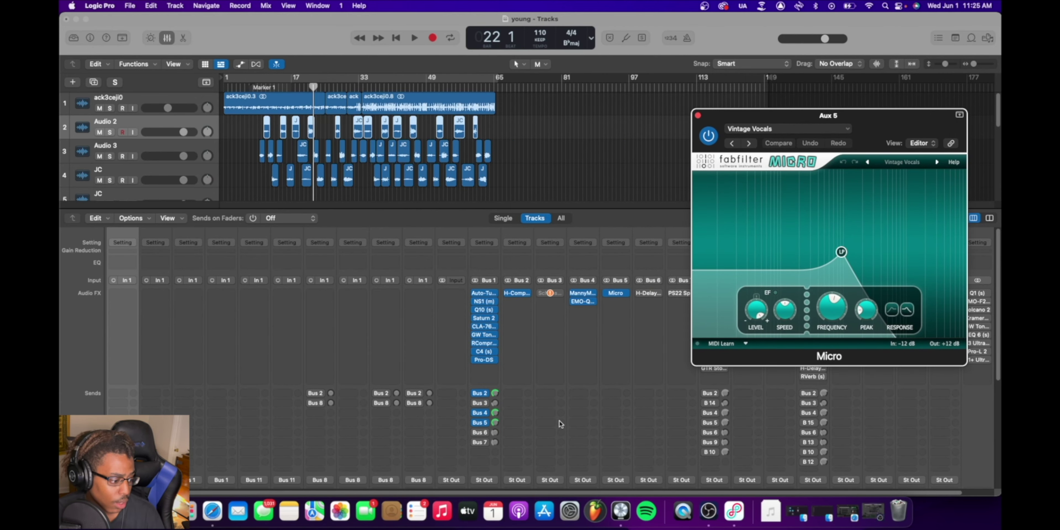
{"action": "scroll", "coordinate": [560, 423], "scroll_direction": "down", "scroll_amount": 5}
{"action": "scroll", "coordinate": [610, 402], "scroll_direction": "up", "scroll_amount": 5}
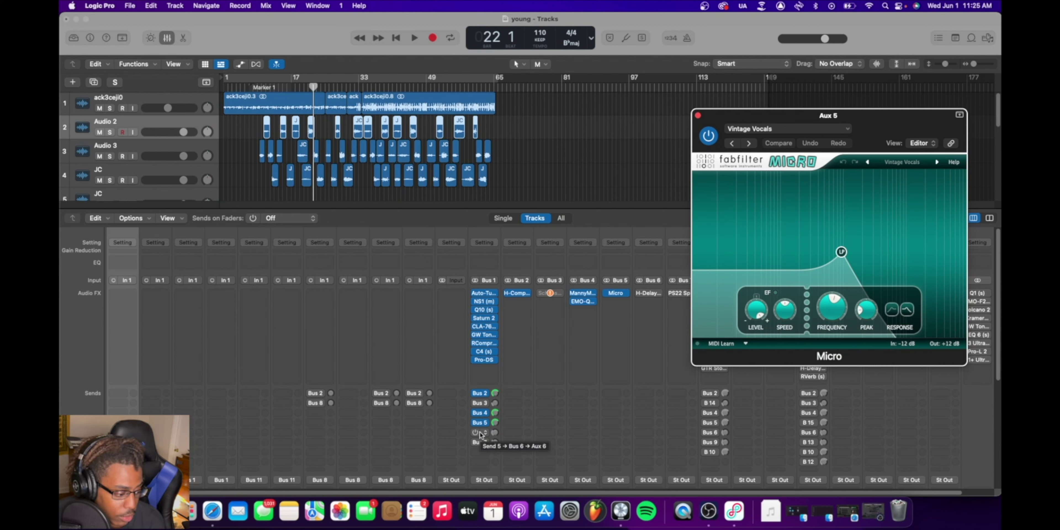
- Compare the Bus 5 send on Bus 1 bypassed and enabled during playback, leave it enabled, and hide the Micro window
{"action": "key", "text": "space"}
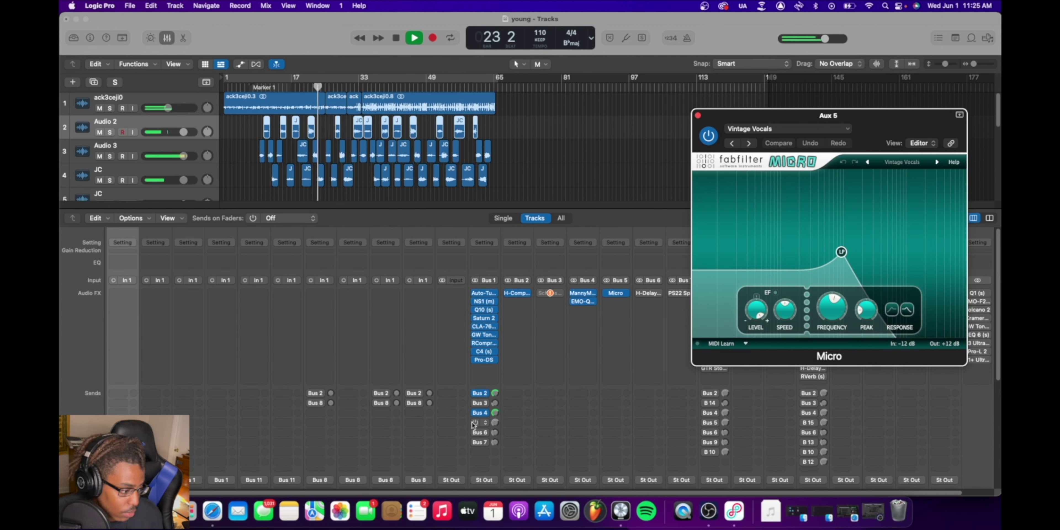
{"action": "left_click", "coordinate": [474, 422]}
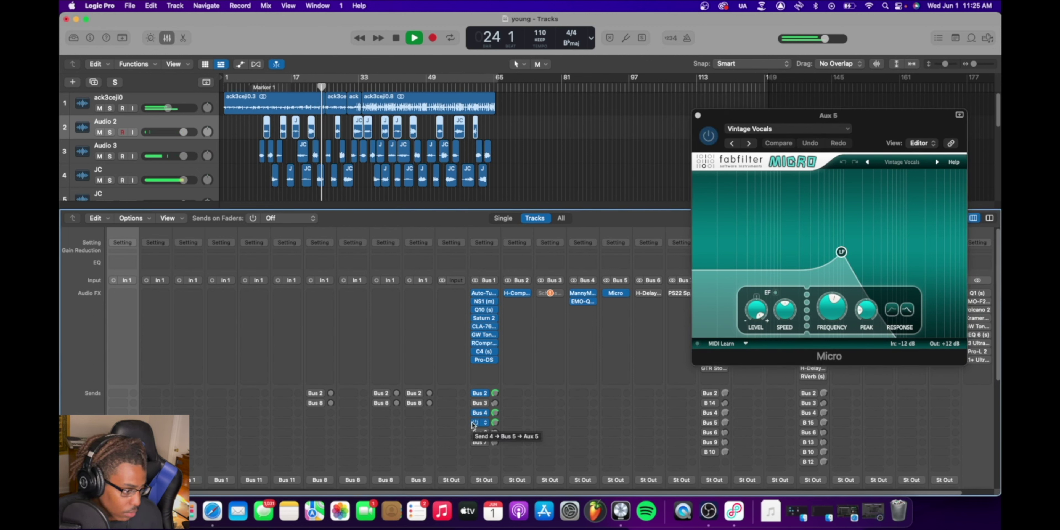
{"action": "left_click", "coordinate": [474, 423]}
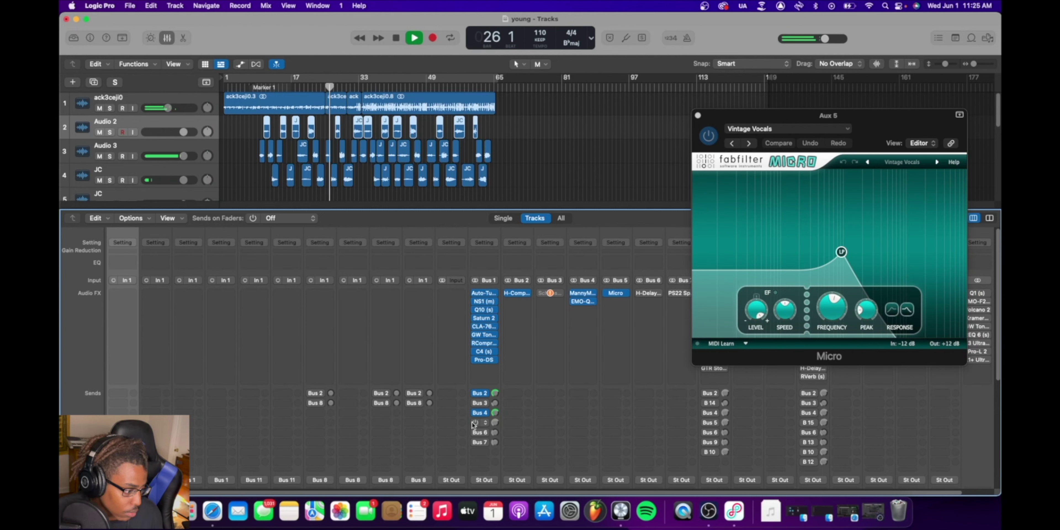
{"action": "left_click", "coordinate": [474, 422]}
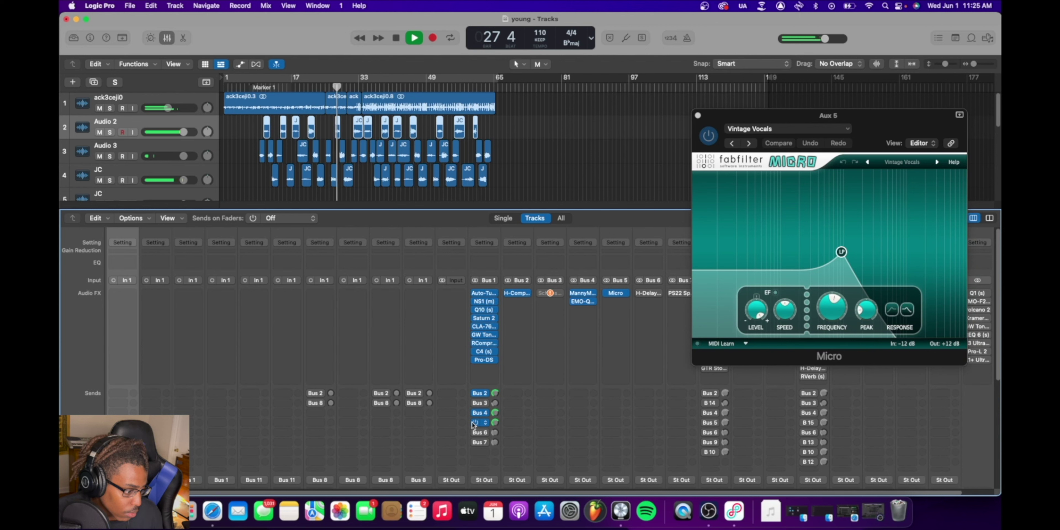
{"action": "left_click", "coordinate": [474, 422]}
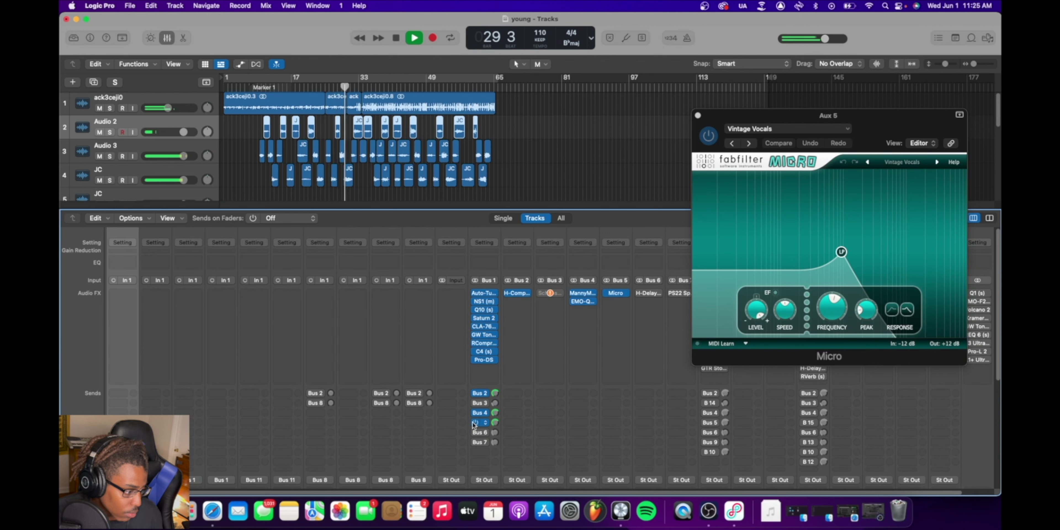
{"action": "left_click", "coordinate": [474, 423]}
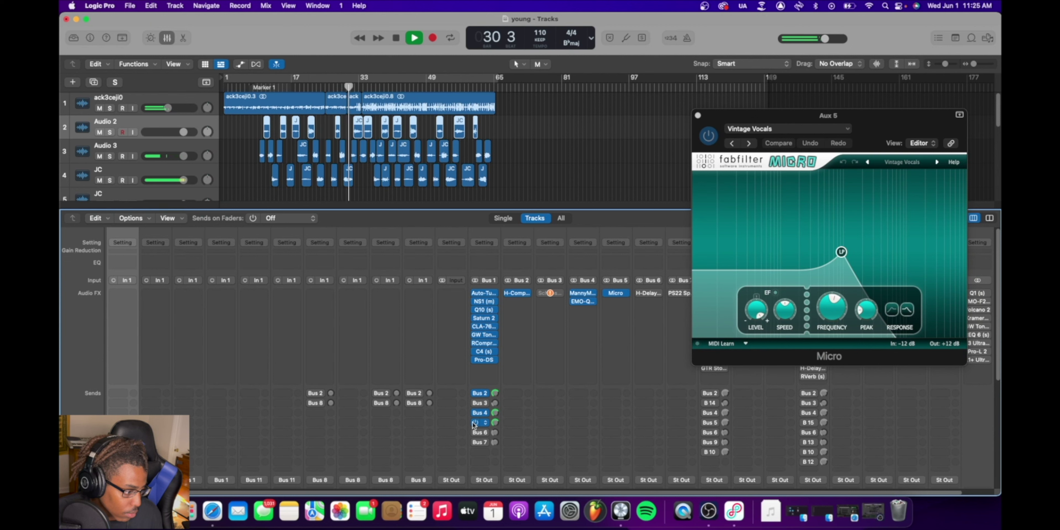
{"action": "key", "text": "space"}
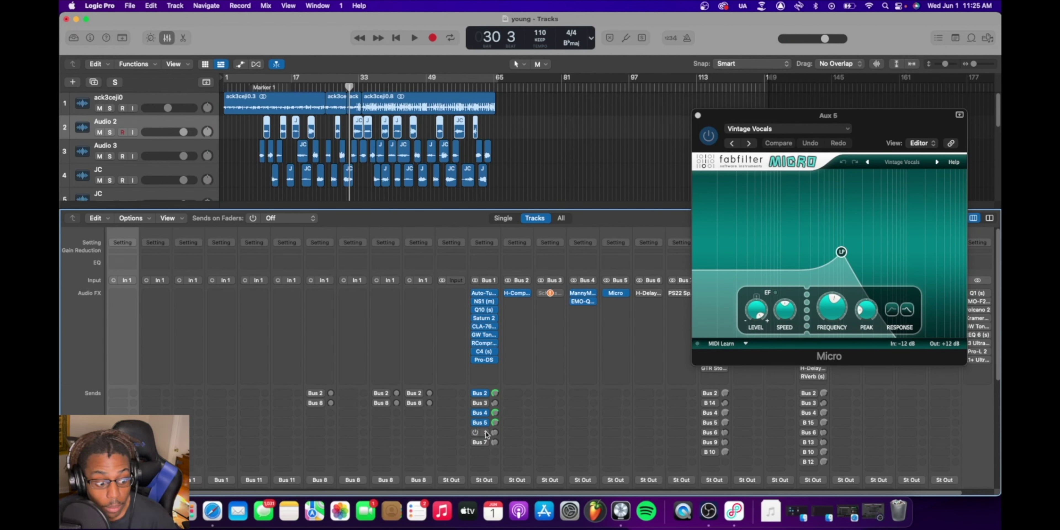
{"action": "key", "text": "v"}
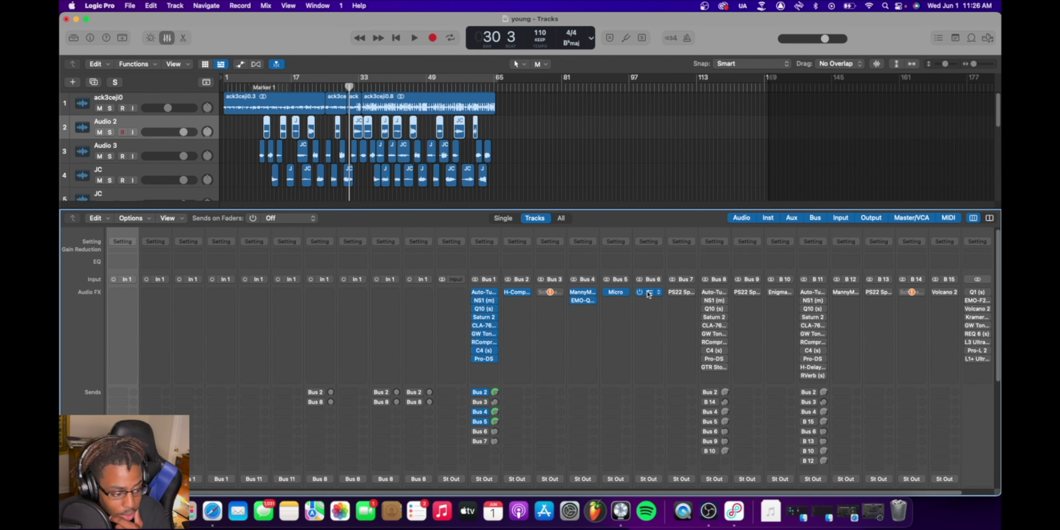
- Open the H-Delay on Bus 6 and compare the Bus 6 send on Bus 1 bypassed and enabled during playback, leaving the send enabled
{"action": "left_click", "coordinate": [649, 293]}
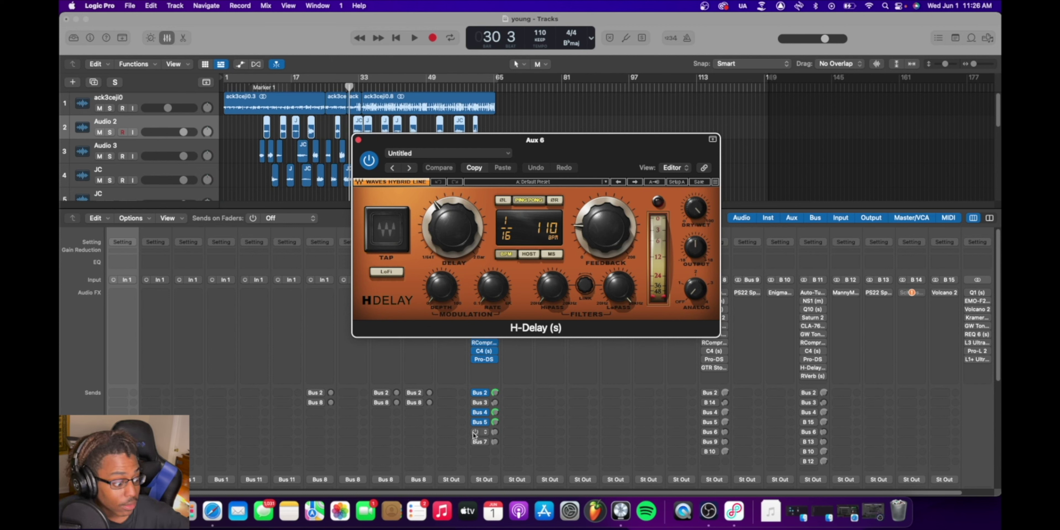
{"action": "key", "text": "space"}
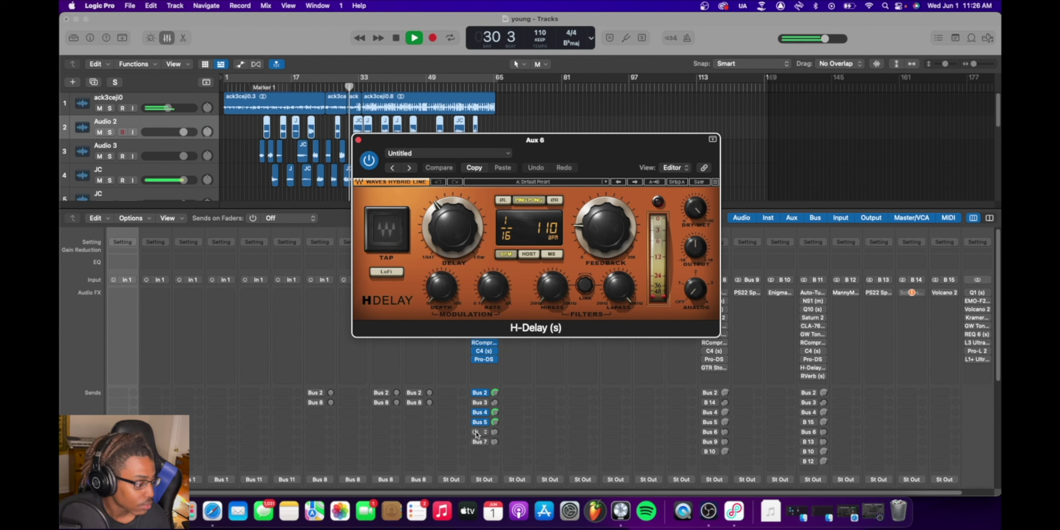
{"action": "left_click", "coordinate": [476, 432]}
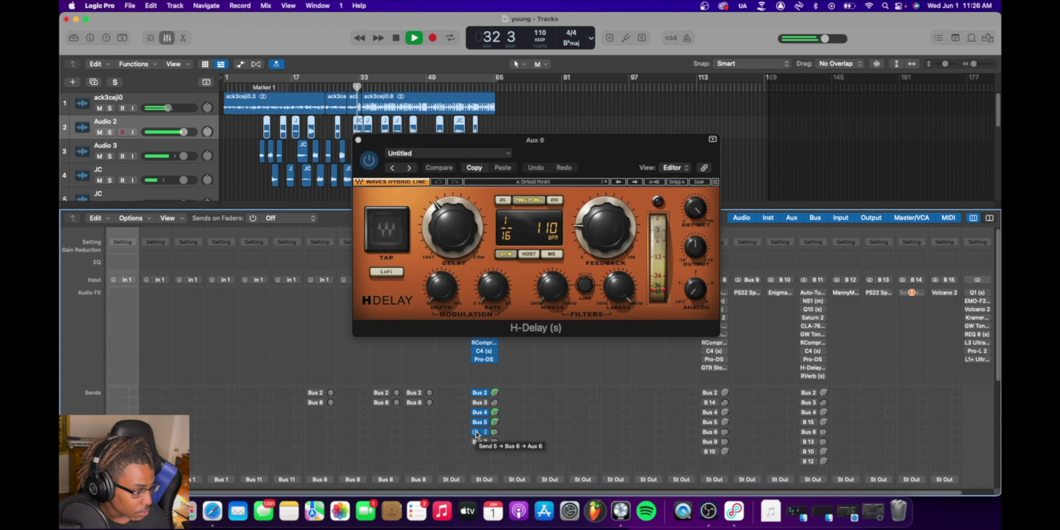
{"action": "left_click", "coordinate": [476, 432]}
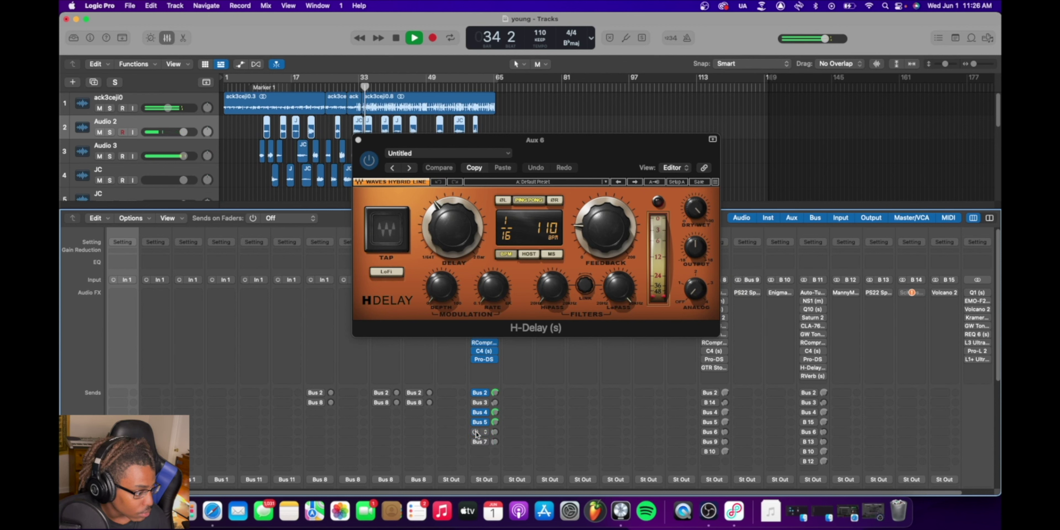
{"action": "left_click", "coordinate": [476, 432]}
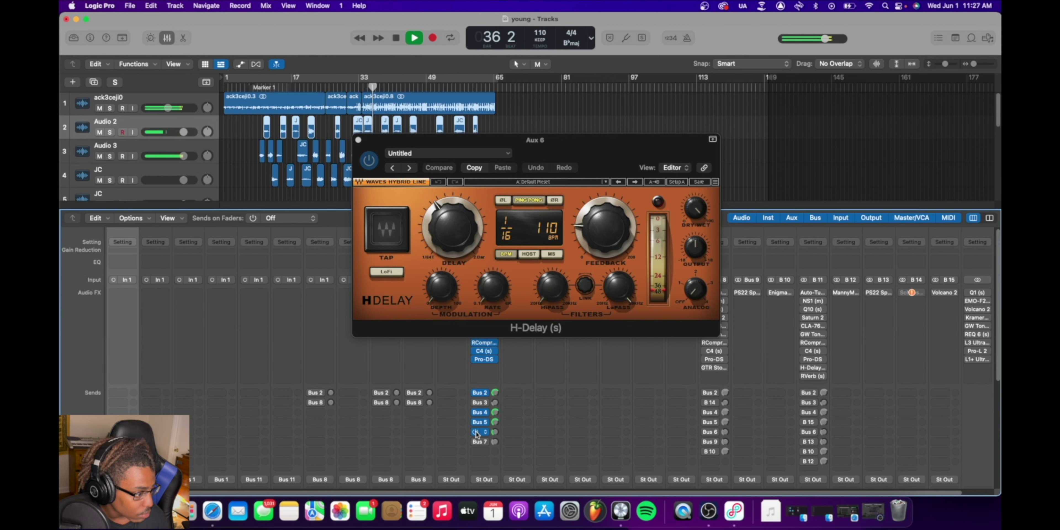
{"action": "key", "text": "space"}
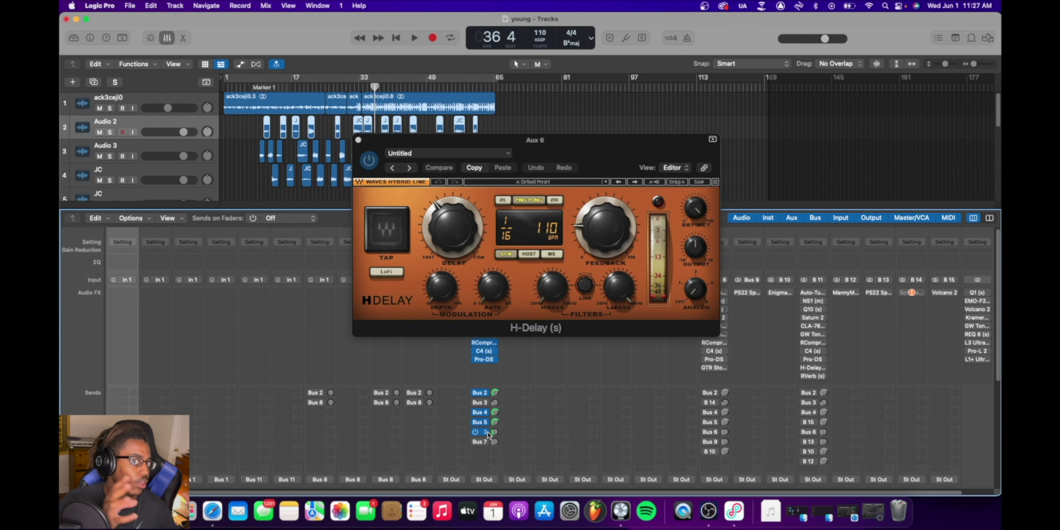
{"action": "left_click", "coordinate": [357, 140]}
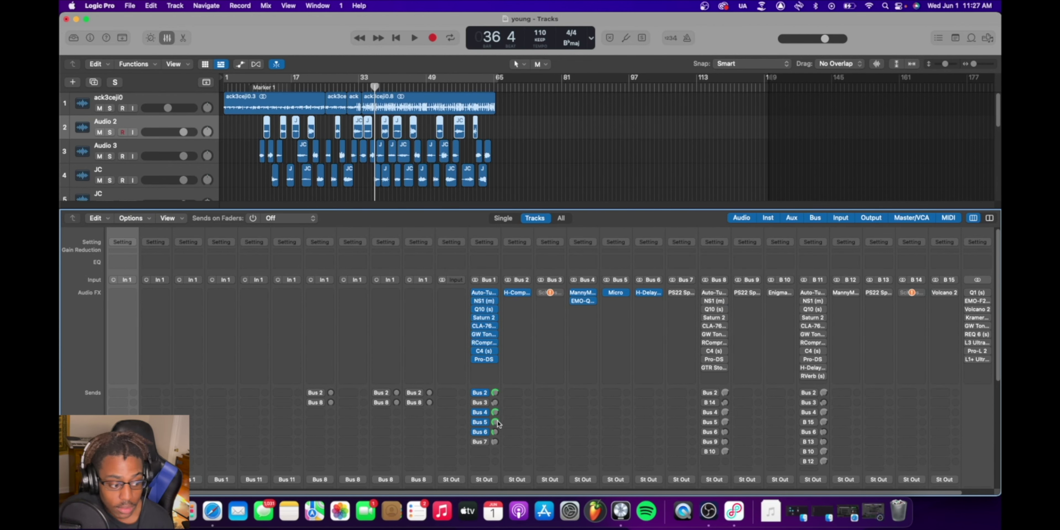
- Enable the Bus 7 send on the Bus 1 channel and play the song with the PS22 Spread on Bus 7 open
{"action": "left_click", "coordinate": [478, 441]}
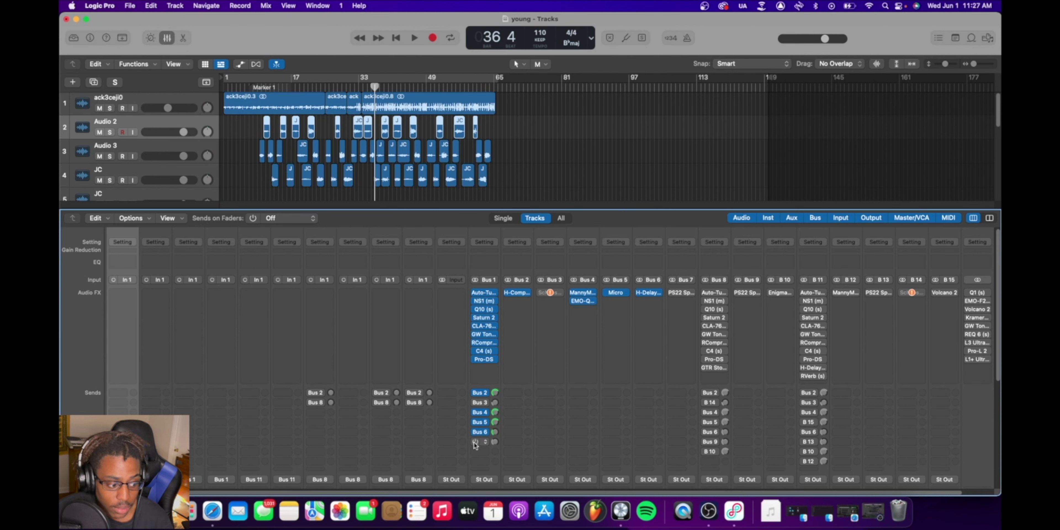
{"action": "left_click", "coordinate": [681, 293]}
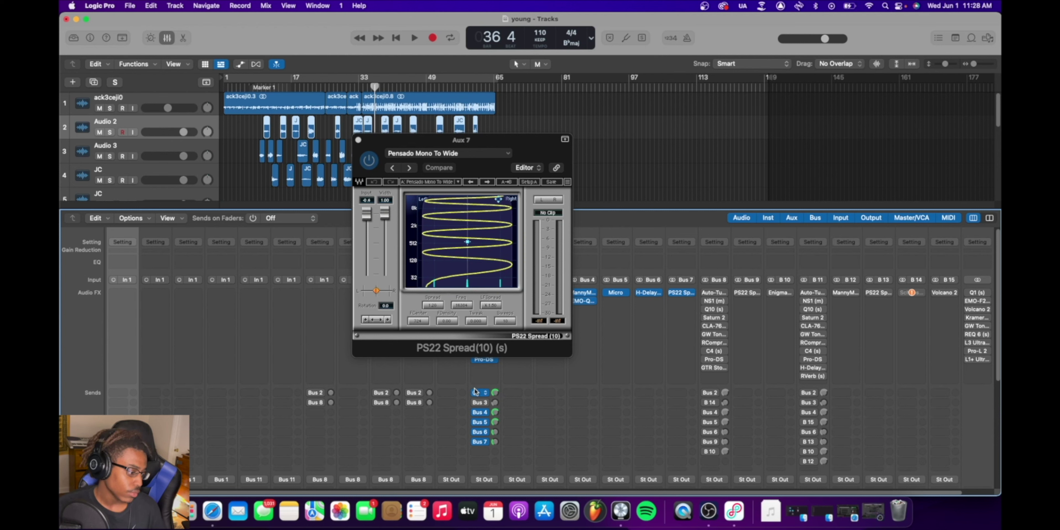
{"action": "key", "text": "space"}
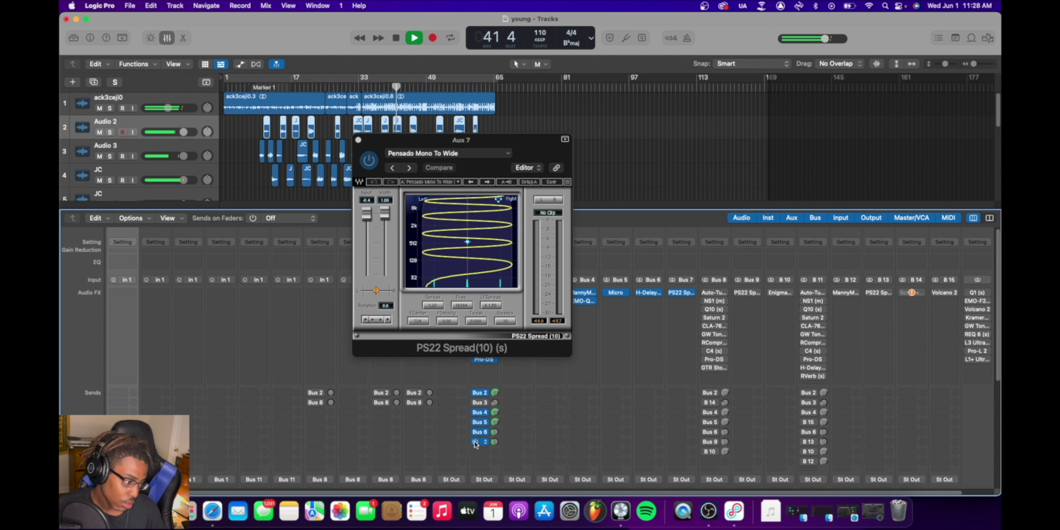
- Switch the Bus 7 send on Bus 1 during playback, leave it enabled, and close the PS22 Spread after stopping
{"action": "left_click", "coordinate": [475, 442]}
{"action": "left_click", "coordinate": [542, 391]}
{"action": "key", "text": "space"}
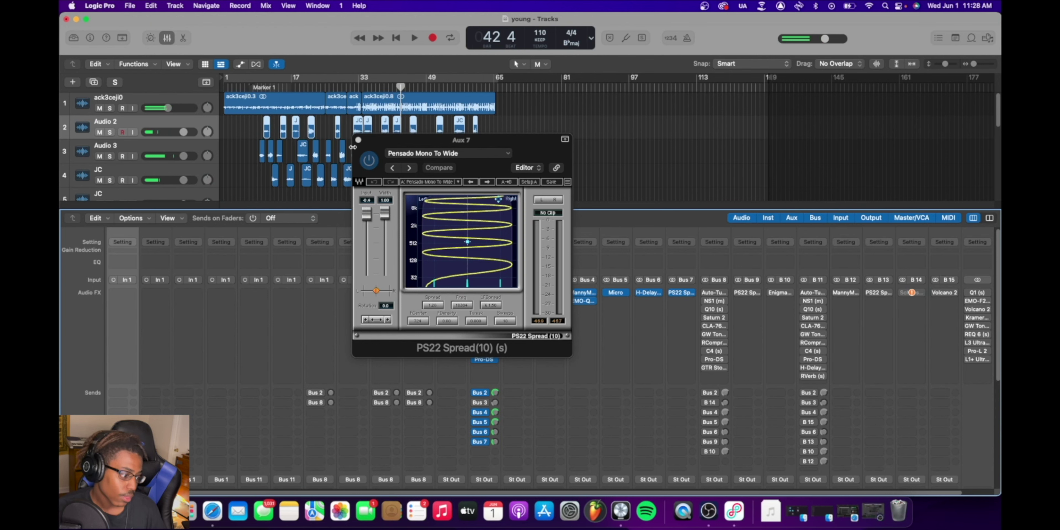
{"action": "left_click", "coordinate": [358, 140]}
{"action": "left_click", "coordinate": [358, 141]}
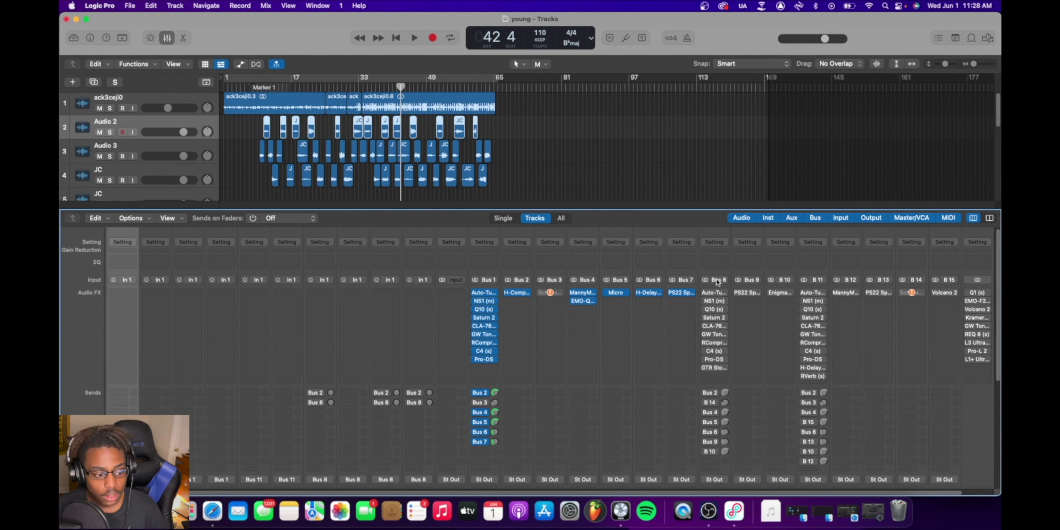
- Solo the "young before and after" track, play a passage around bar 40, and stop playback
{"action": "mouse_move", "coordinate": [702, 306]}
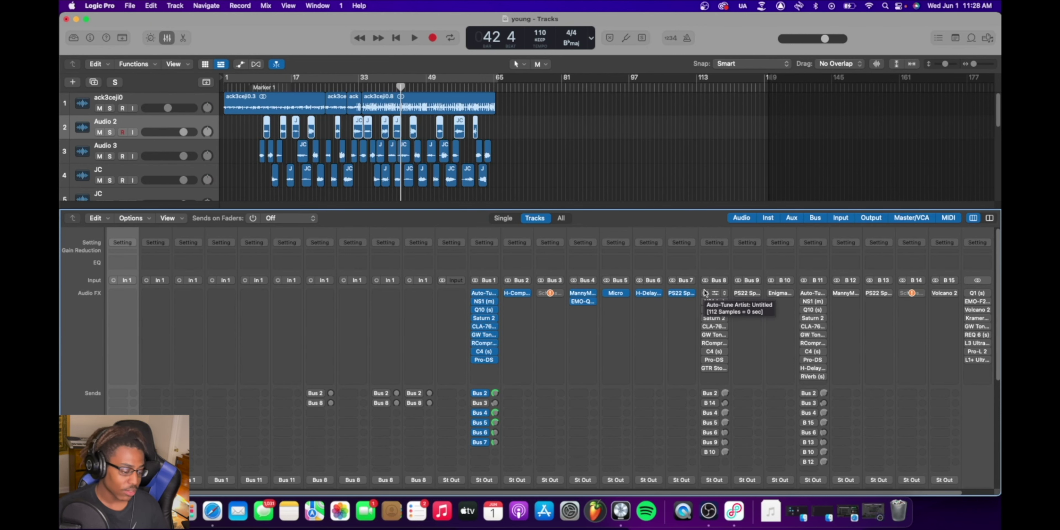
{"action": "scroll", "coordinate": [337, 165], "scroll_direction": "down", "scroll_amount": 10}
{"action": "key", "text": "s"}
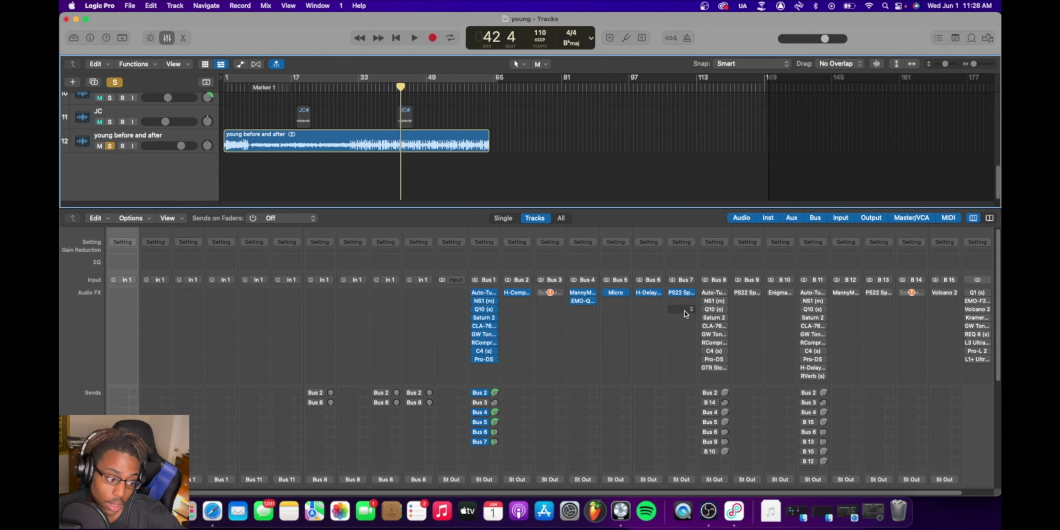
{"action": "key", "text": "space"}
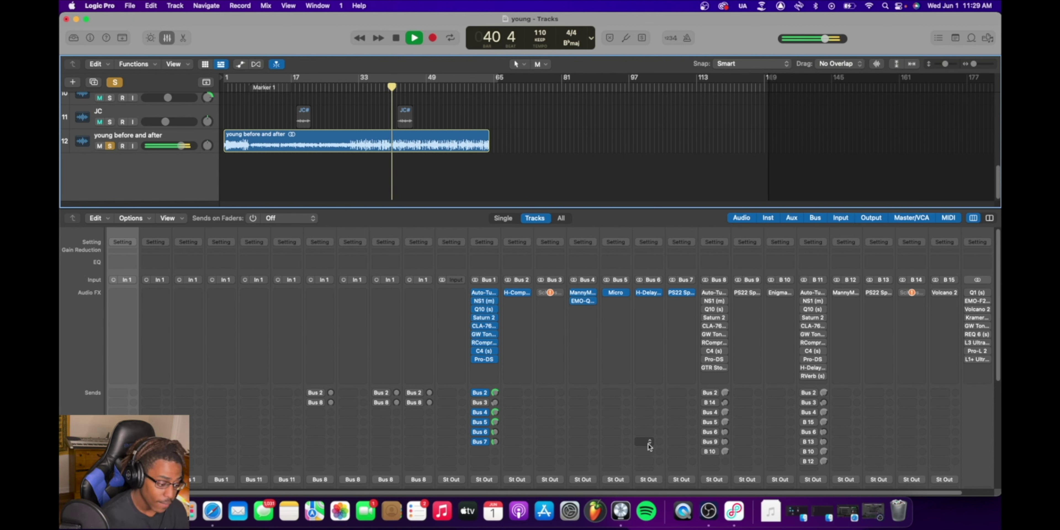
{"action": "key", "text": "space"}
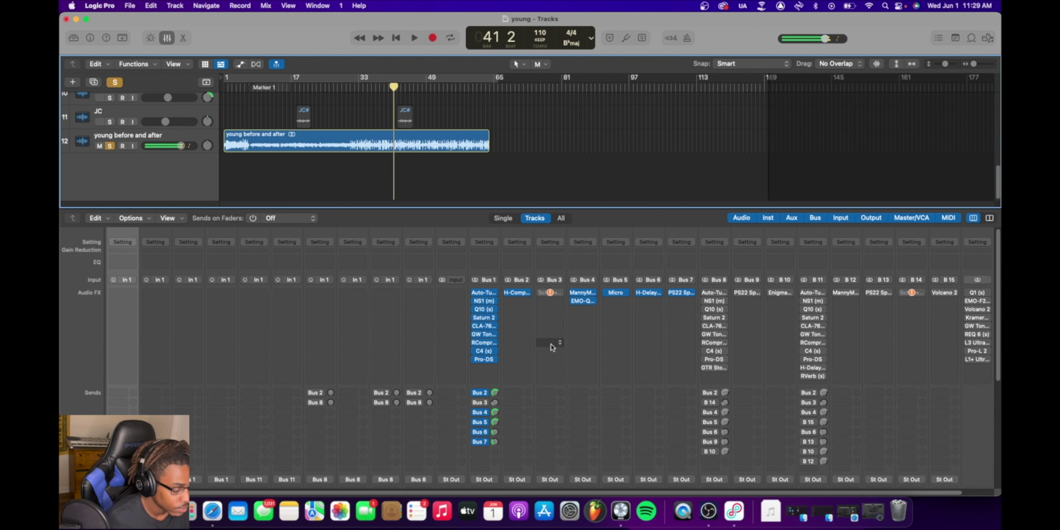